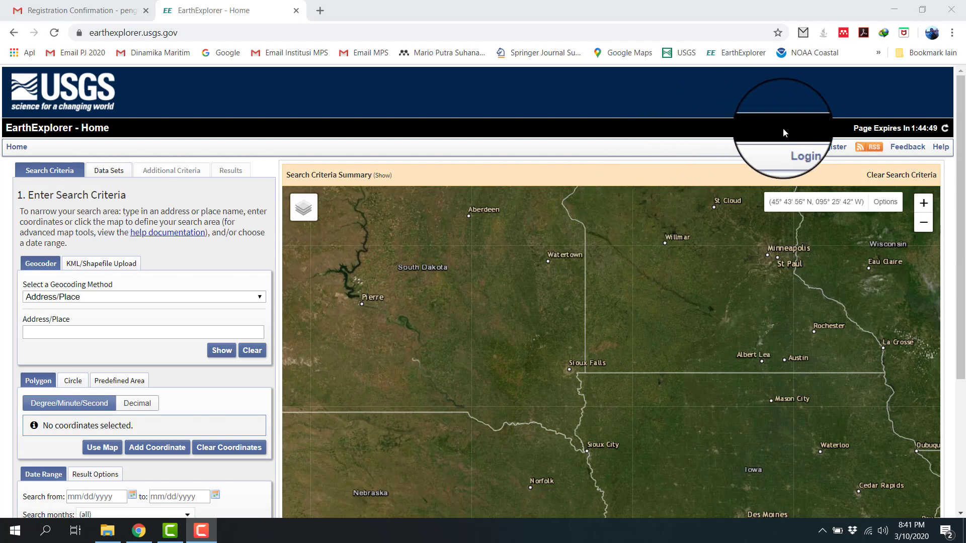
Step: Sign in to EarthExplorer with the saved USGS account username and password
left_click(798, 147)
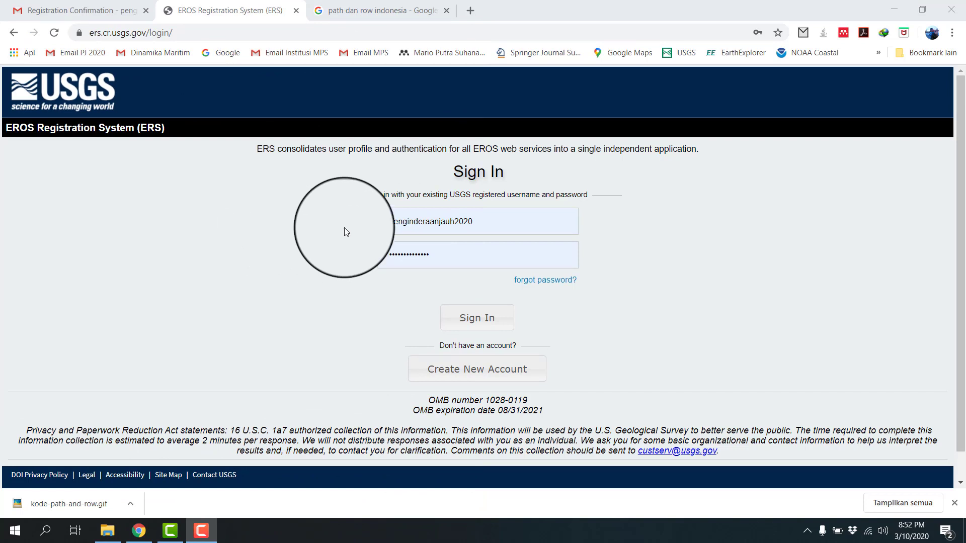
left_click(391, 221)
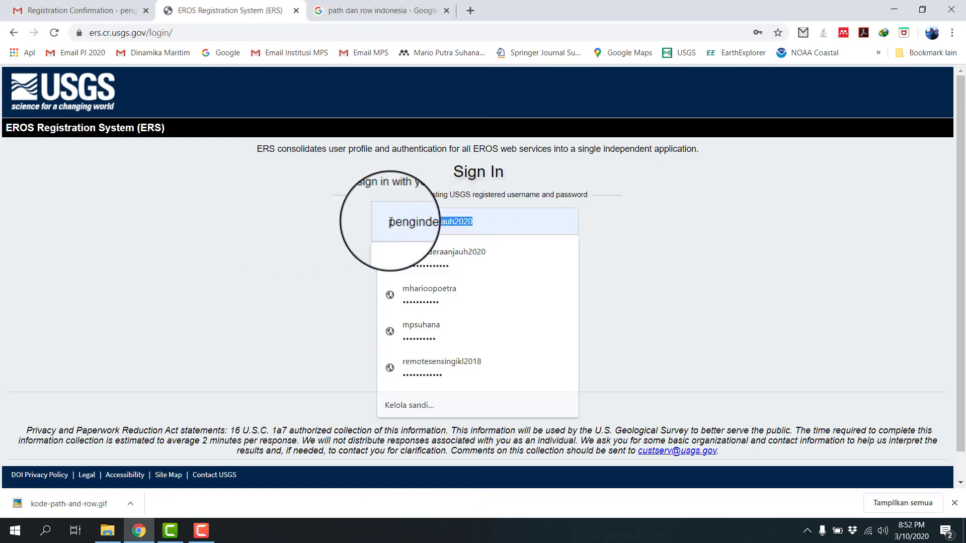
left_click(627, 230)
left_click(500, 251)
left_click(280, 254)
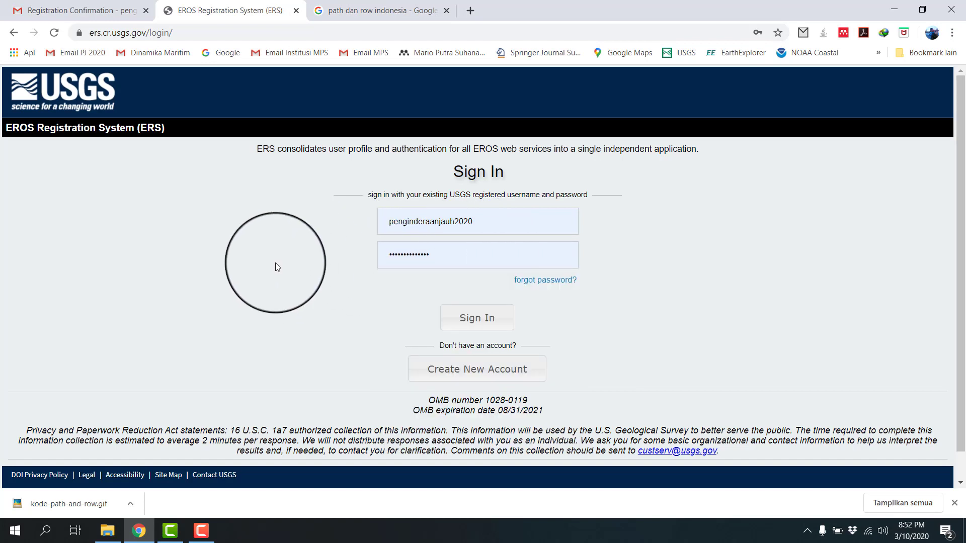
left_click(450, 327)
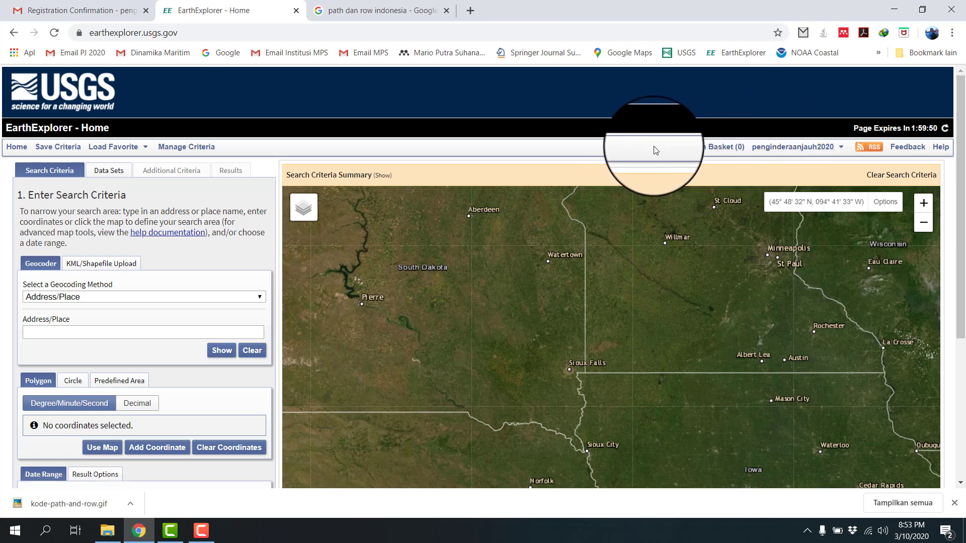
mouse_move(772, 152)
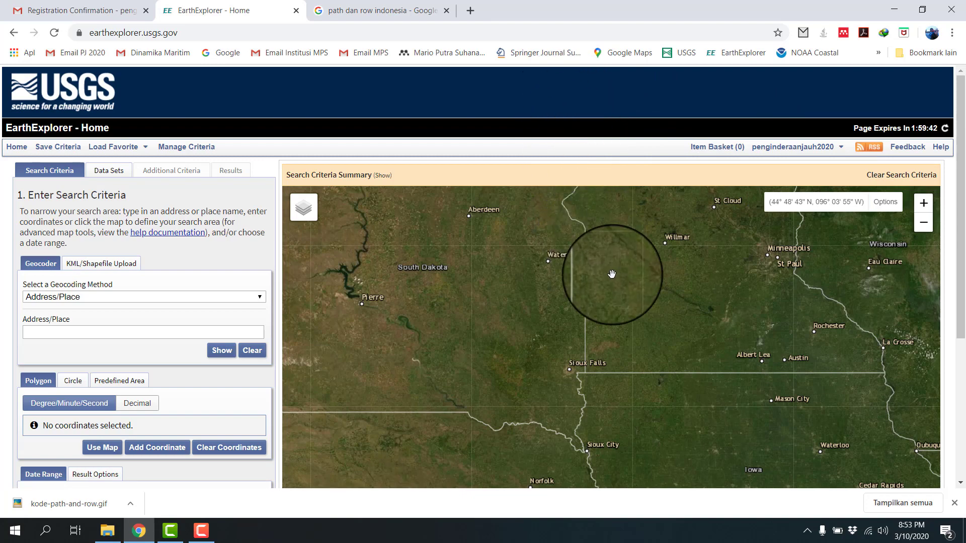
Step: Bring the map from the United States across to Indonesia and Southeast Asia
scroll(624, 280, "down", 1)
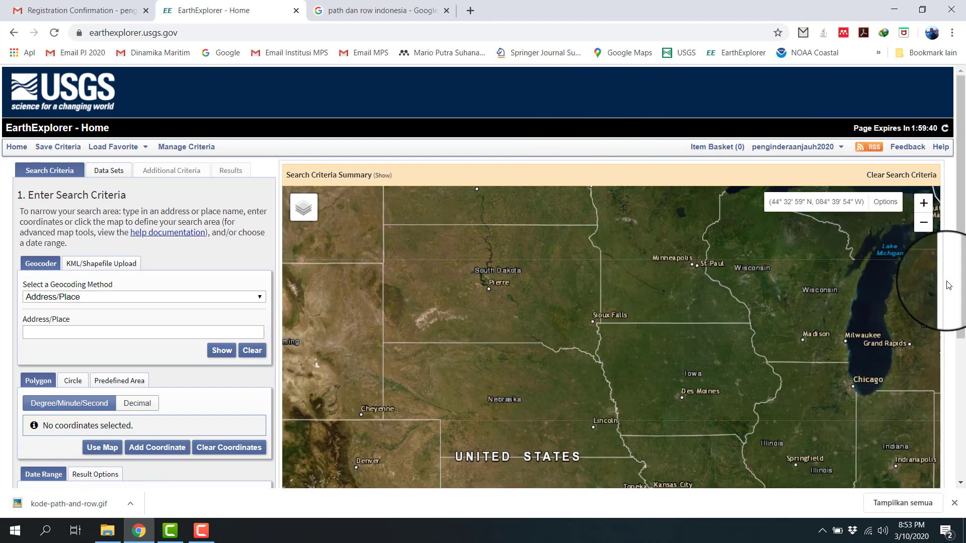
scroll(944, 292, "down", 3)
scroll(608, 232, "down", 2)
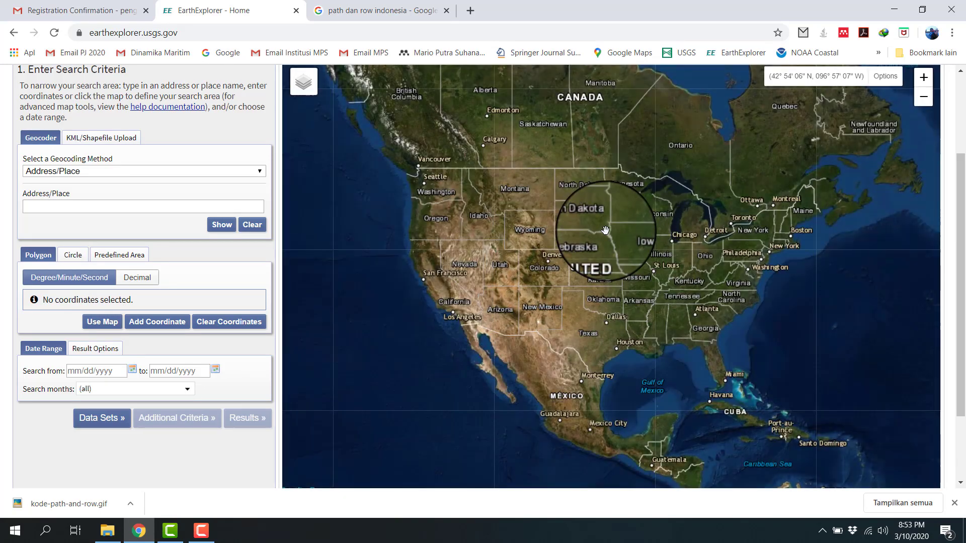
left_click_drag(734, 252, 485, 289)
left_click_drag(755, 205, 464, 217)
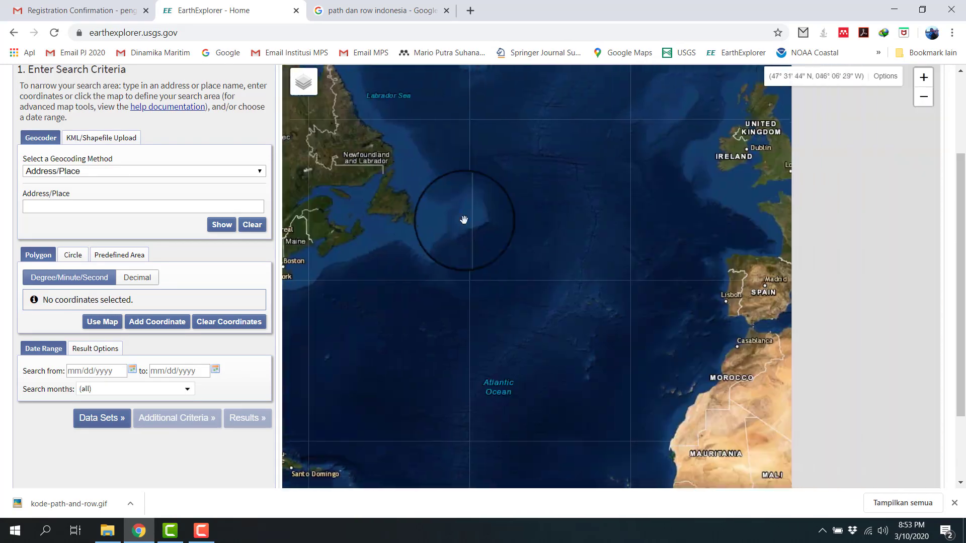
left_click_drag(755, 259, 343, 227)
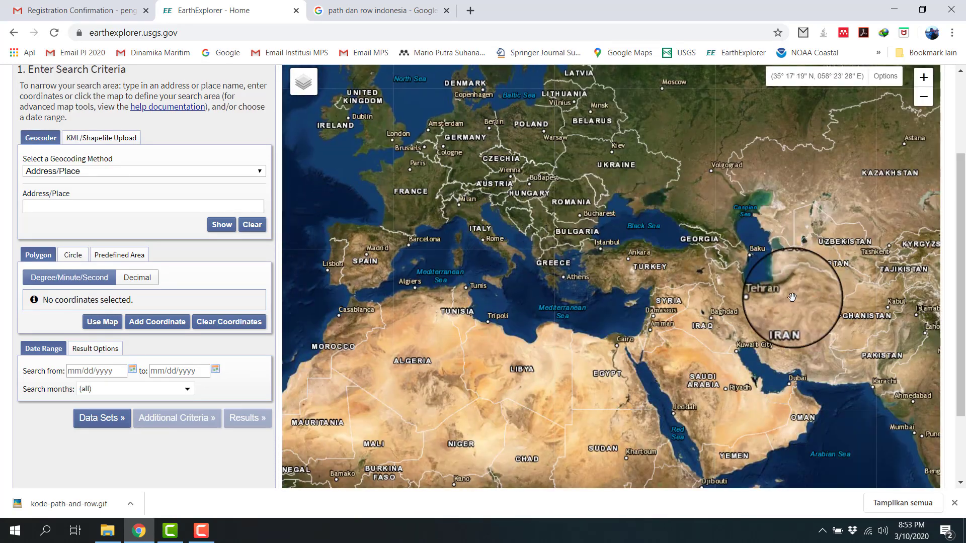
left_click_drag(794, 302, 565, 287)
left_click_drag(617, 311, 362, 222)
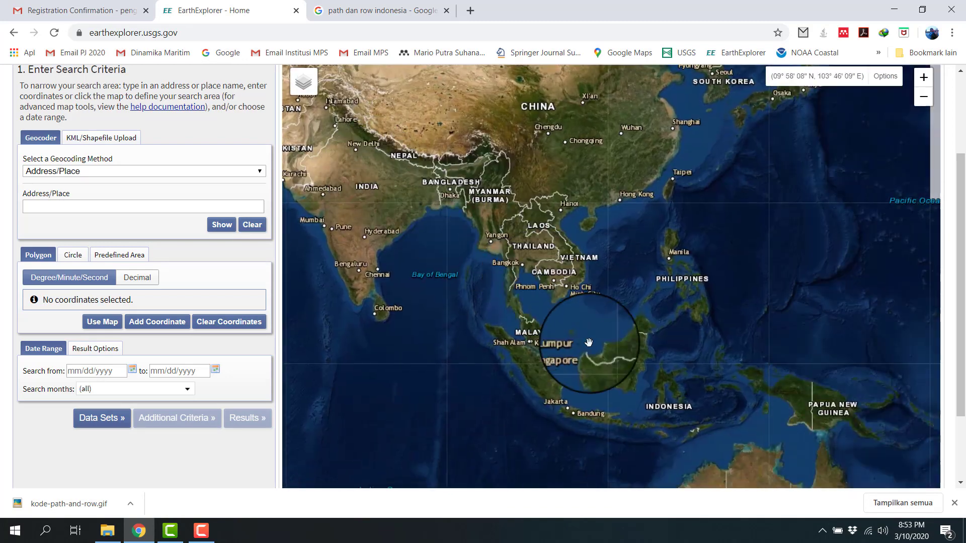
left_click_drag(564, 339, 613, 205)
left_click_drag(699, 200, 607, 242)
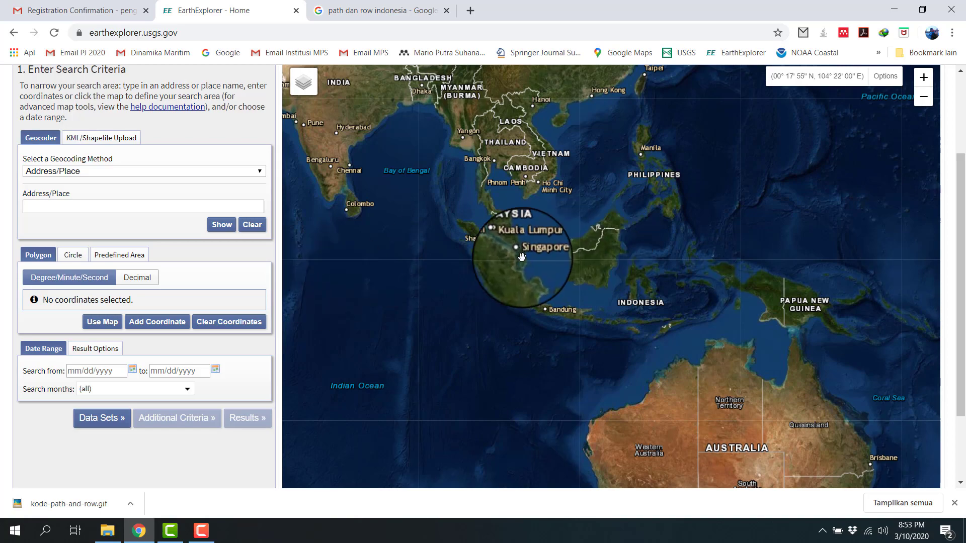
Step: Examine the islands around Batam and Tanjung Pinang, southeast of Singapore, up close on the map
scroll(522, 257, "up", 3)
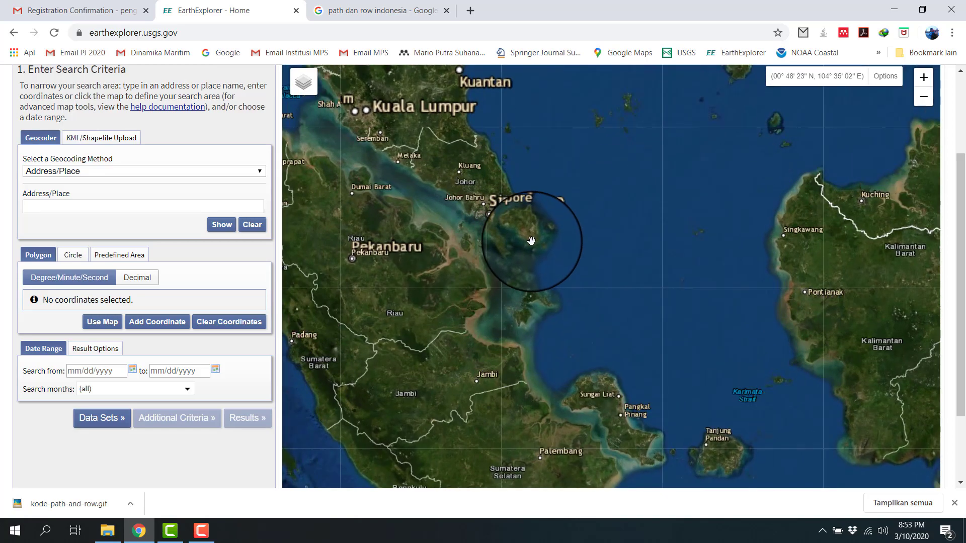
scroll(531, 239, "up", 2)
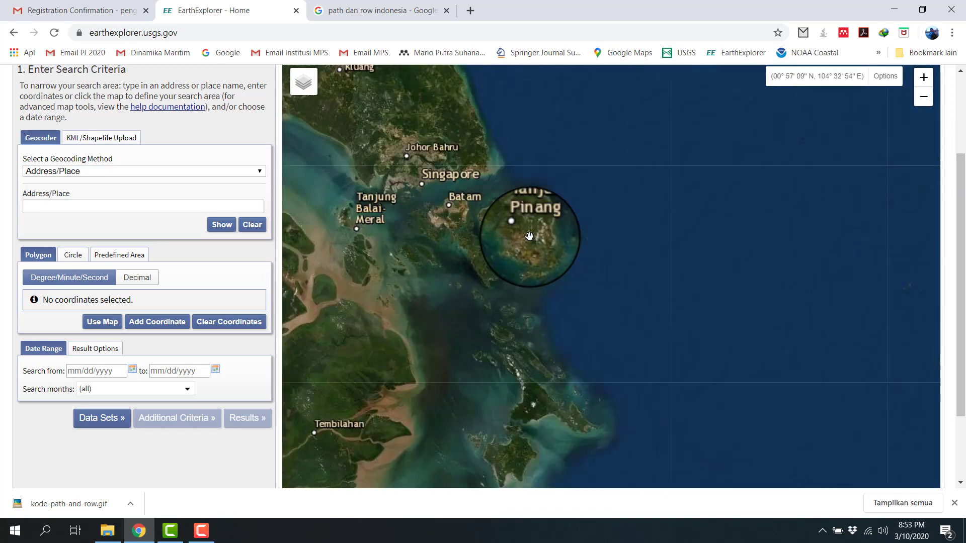
scroll(529, 237, "down", 2)
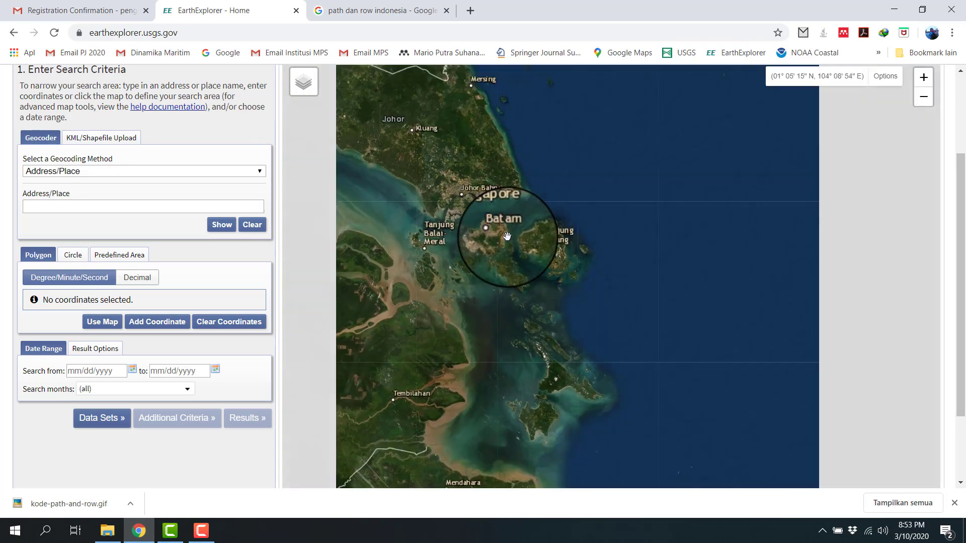
scroll(517, 269, "up", 2)
scroll(585, 185, "down", 1)
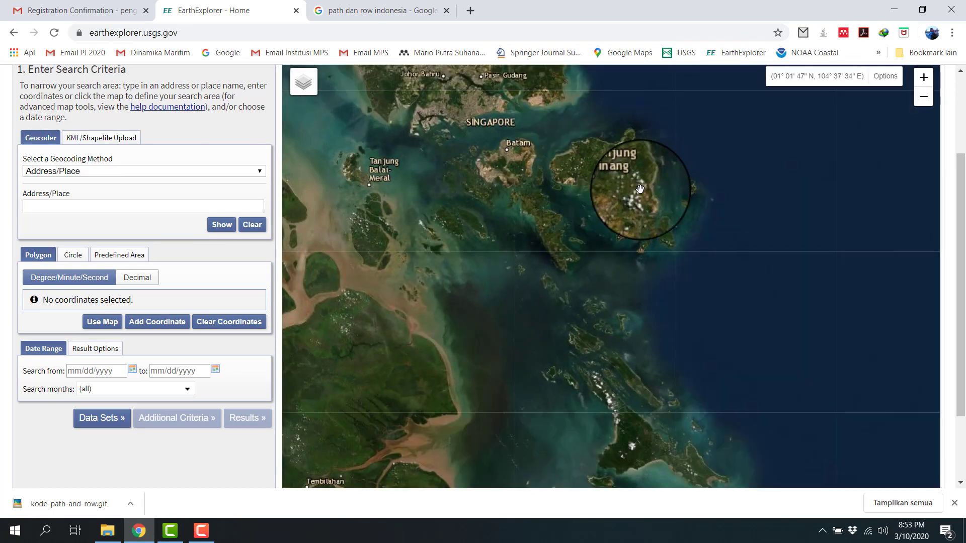
scroll(594, 302, "down", 1)
scroll(583, 323, "up", 3)
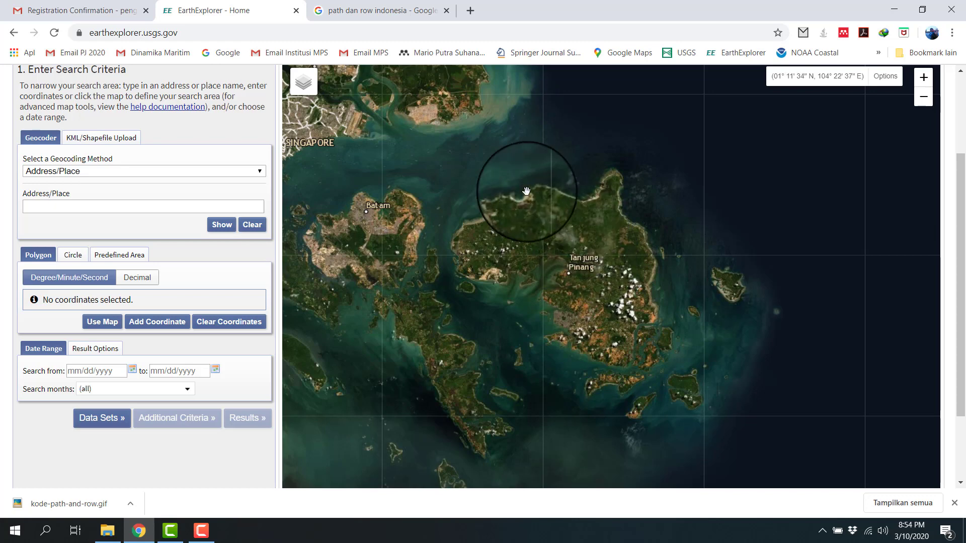
Step: Look through the Google image results for "path dan row indonesia" and preview the Landsat path/row grid maps
left_click(372, 11)
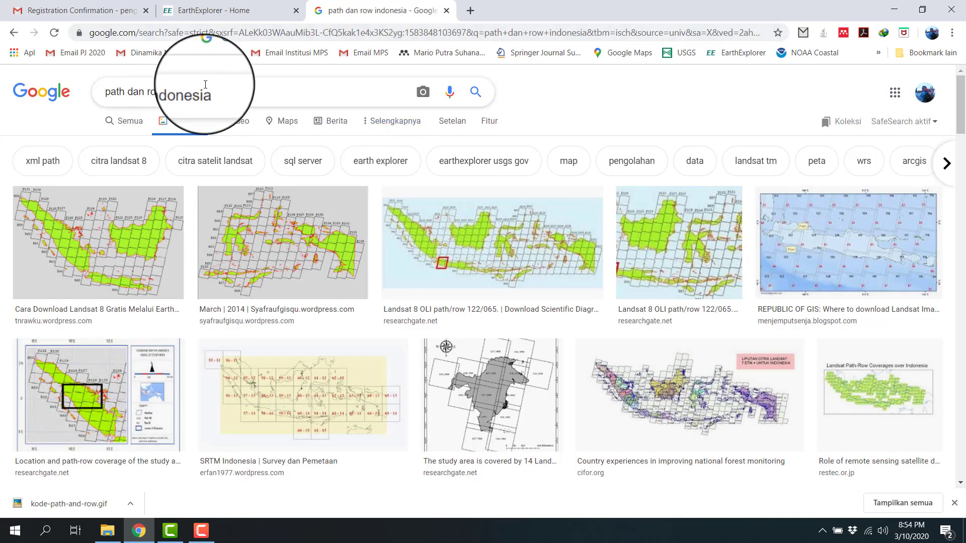
left_click_drag(210, 92, 104, 92)
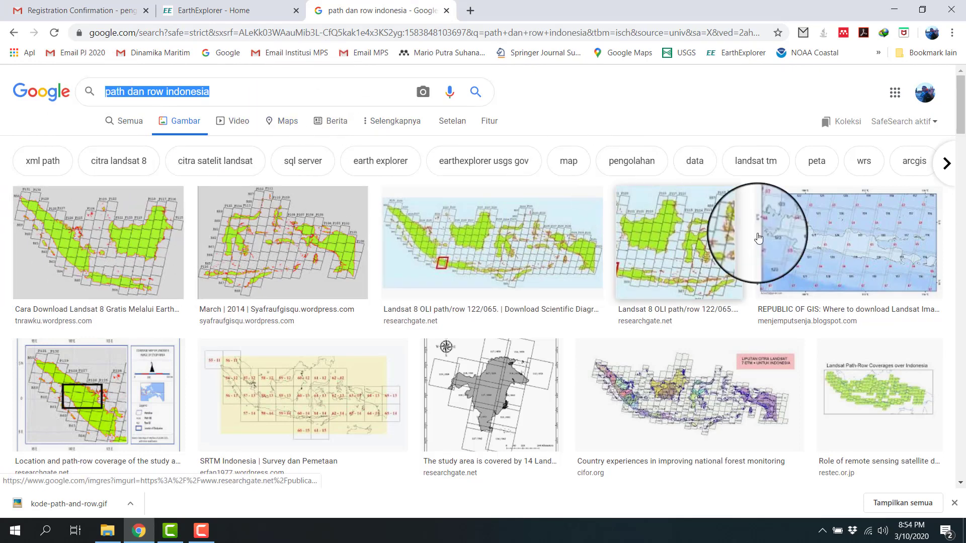
left_click(83, 236)
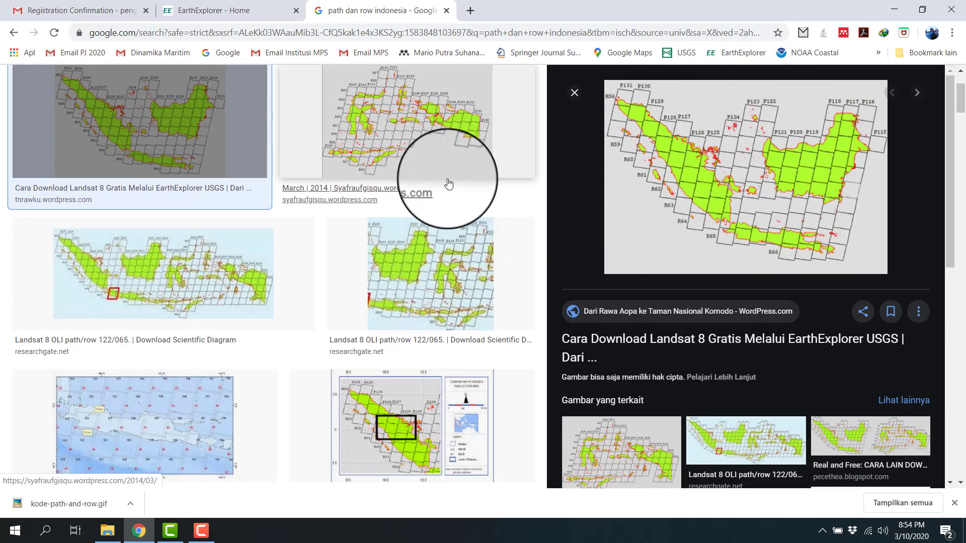
left_click(252, 223)
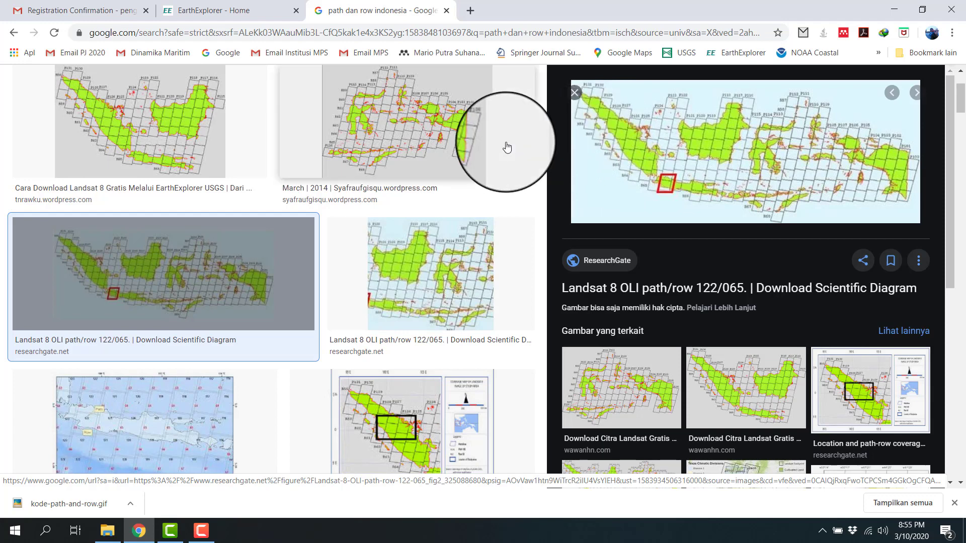
left_click(205, 112)
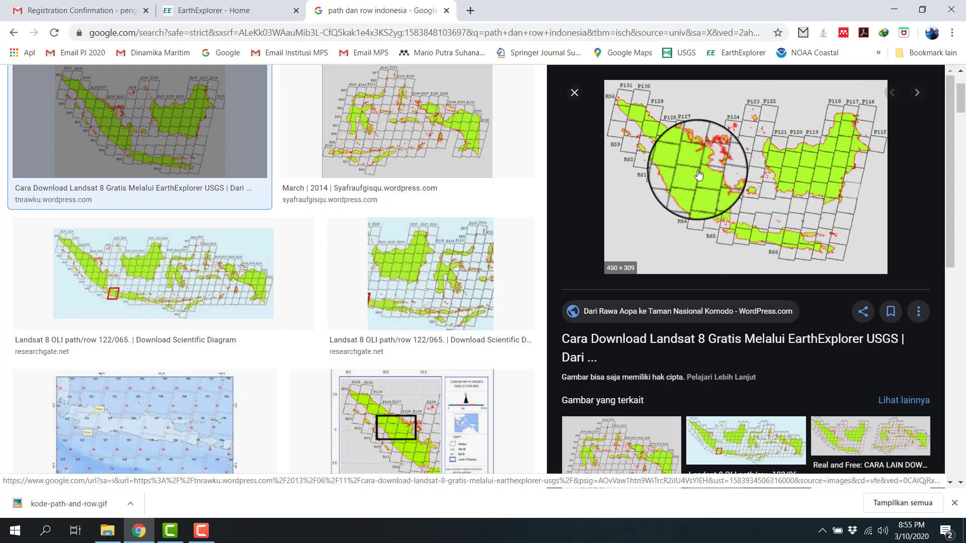
Step: Open kode-path-and-row.gif from the desktop, examine the Landsat path and row codes over Sumatra and its islands, and close the image
key("super+d")
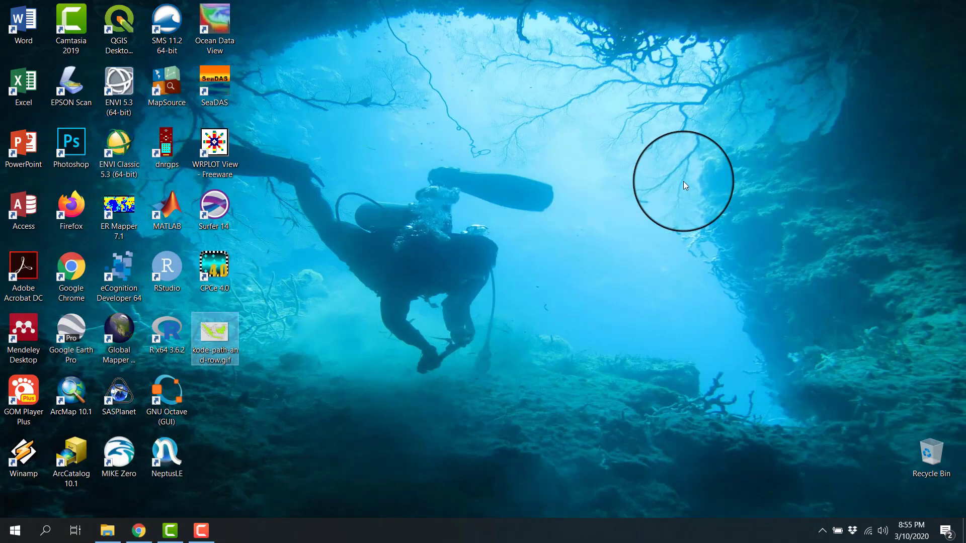
double_click(230, 341)
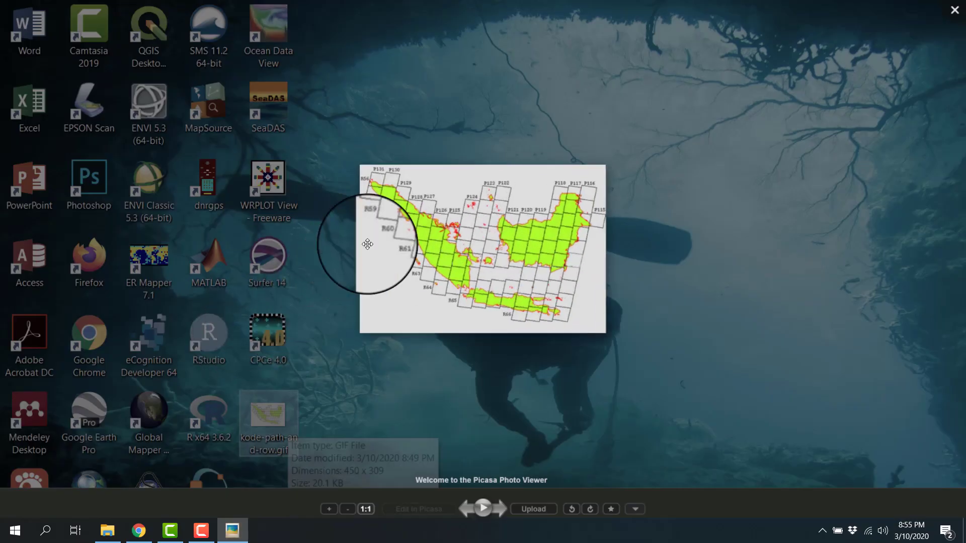
scroll(460, 204, "up", 5)
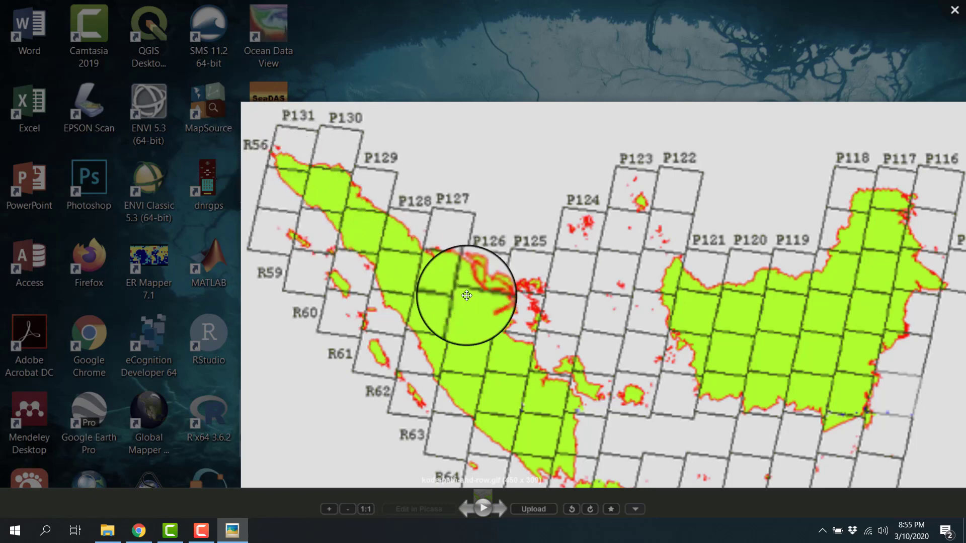
left_click_drag(584, 305, 608, 244)
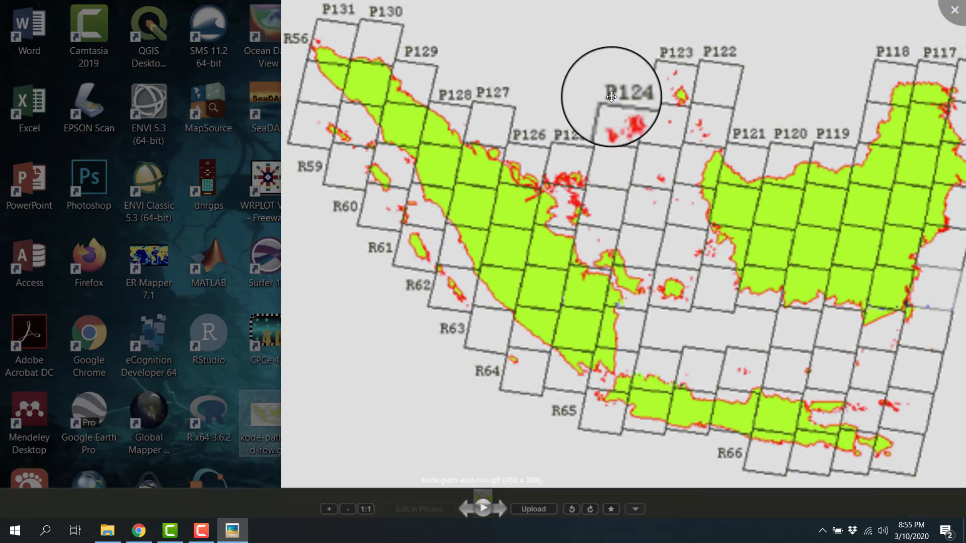
left_click_drag(565, 309, 403, 282)
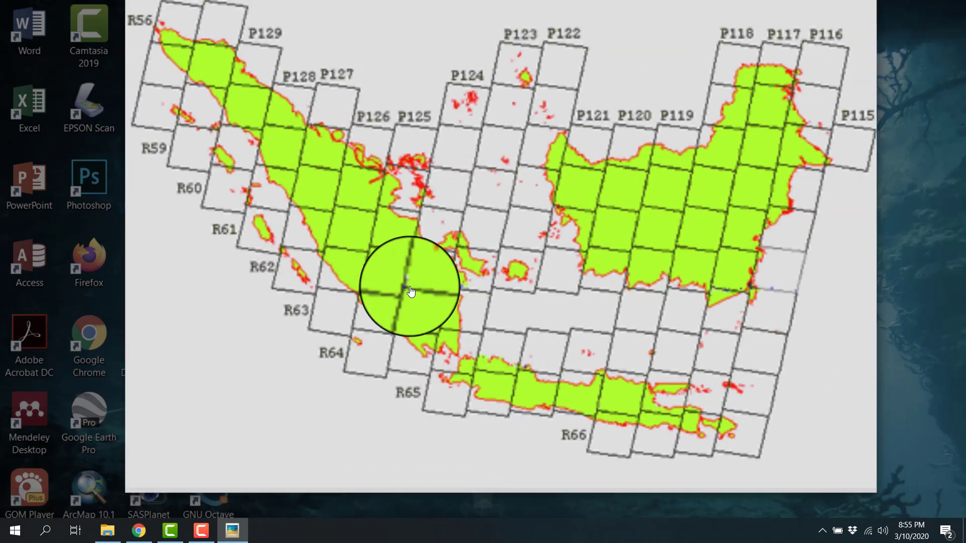
left_click_drag(324, 129, 399, 204)
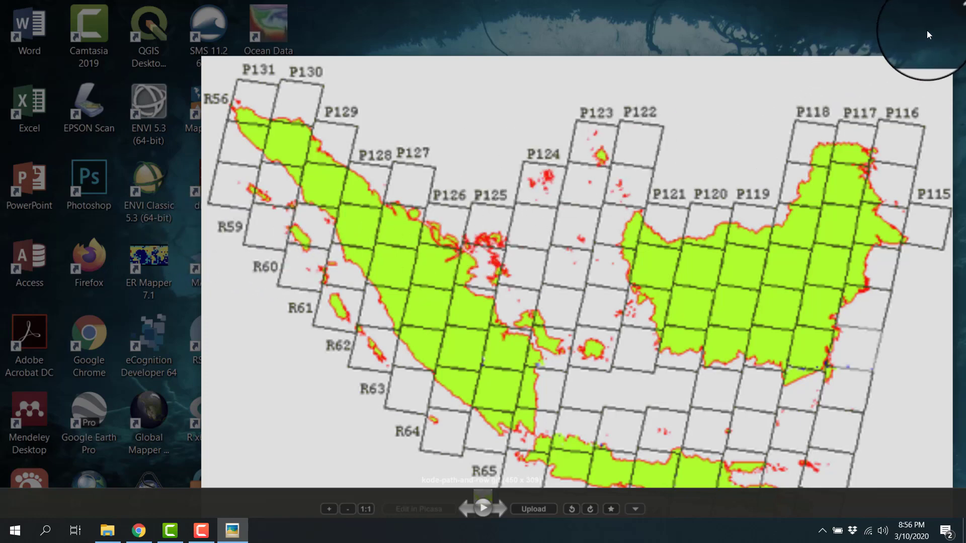
left_click(951, 19)
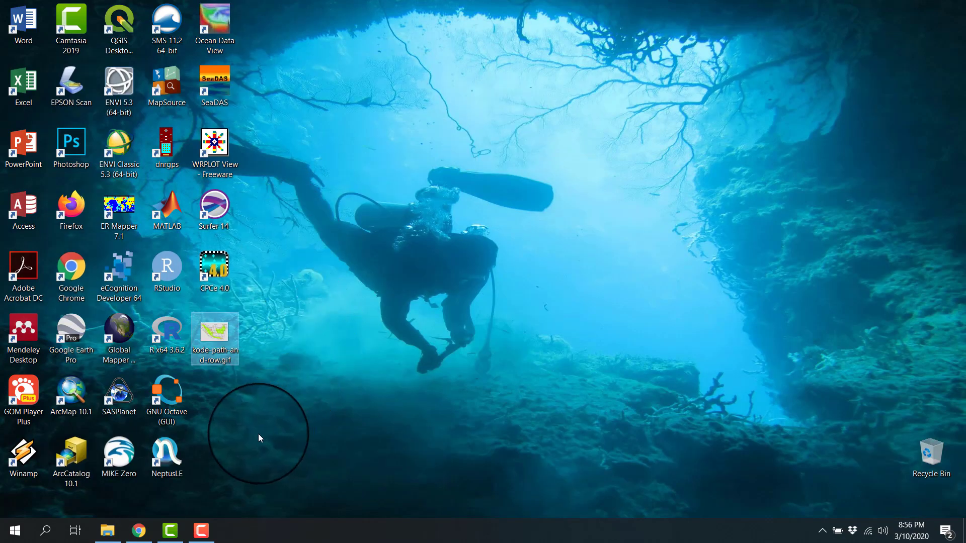
Step: Back in EarthExplorer, set the geocoding method to Path/Row as a WRS2 polygon with path 125 and row 059
left_click(151, 503)
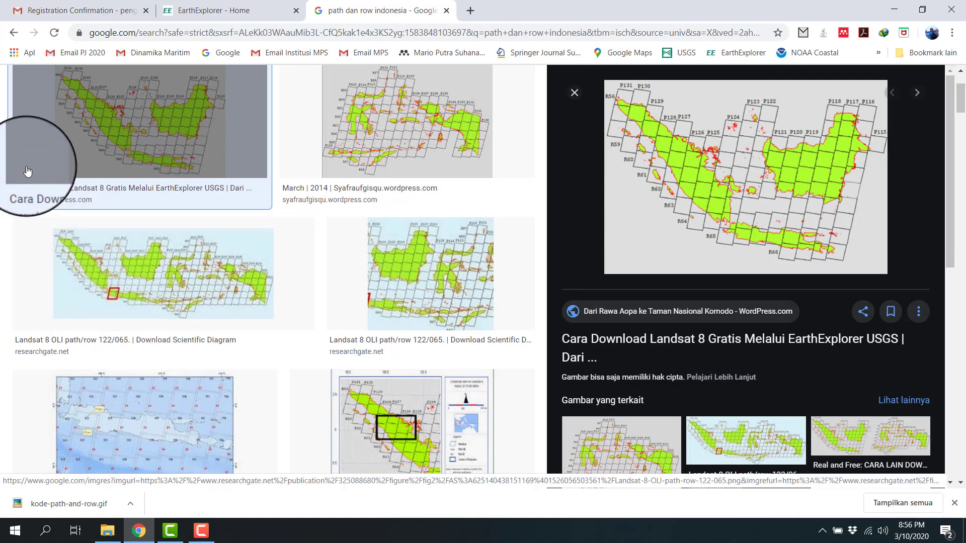
left_click(215, 11)
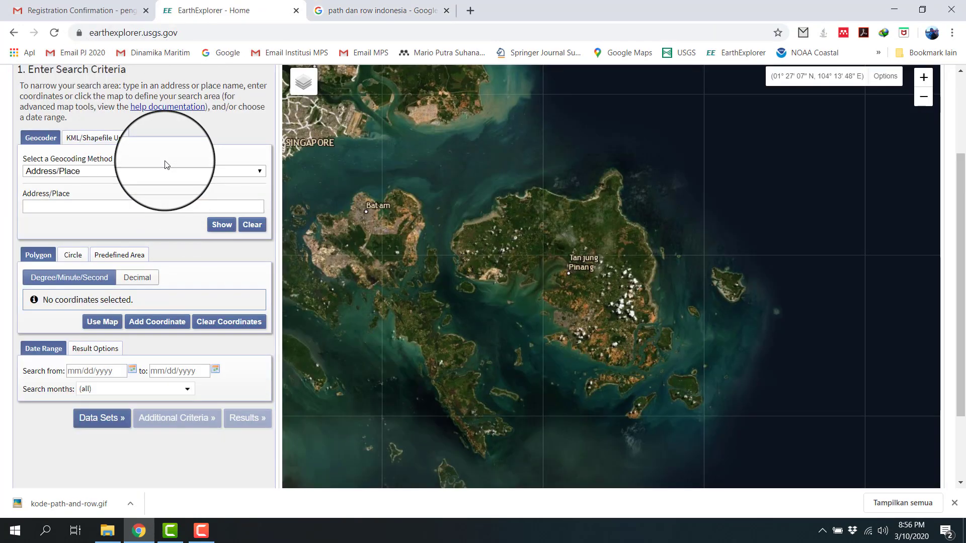
scroll(161, 156, "up", 3)
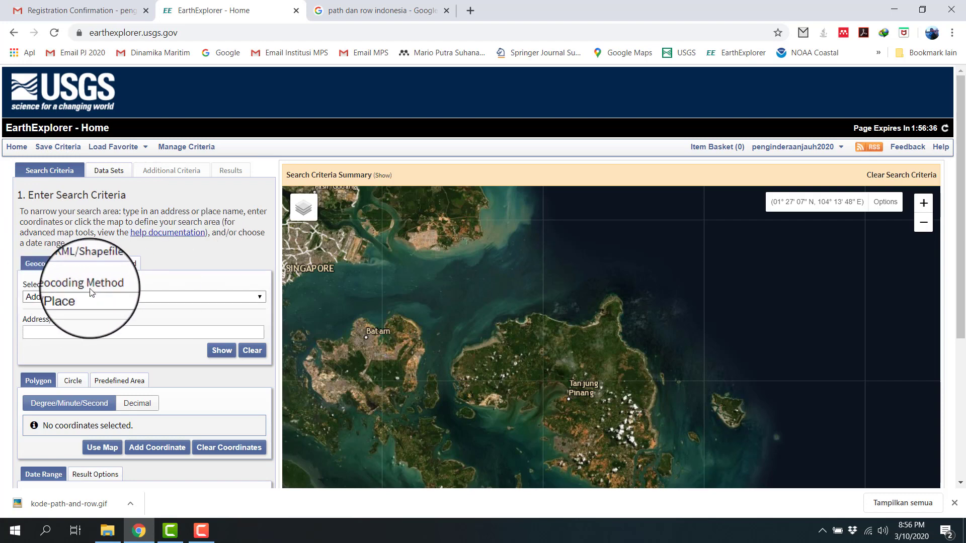
left_click(123, 298)
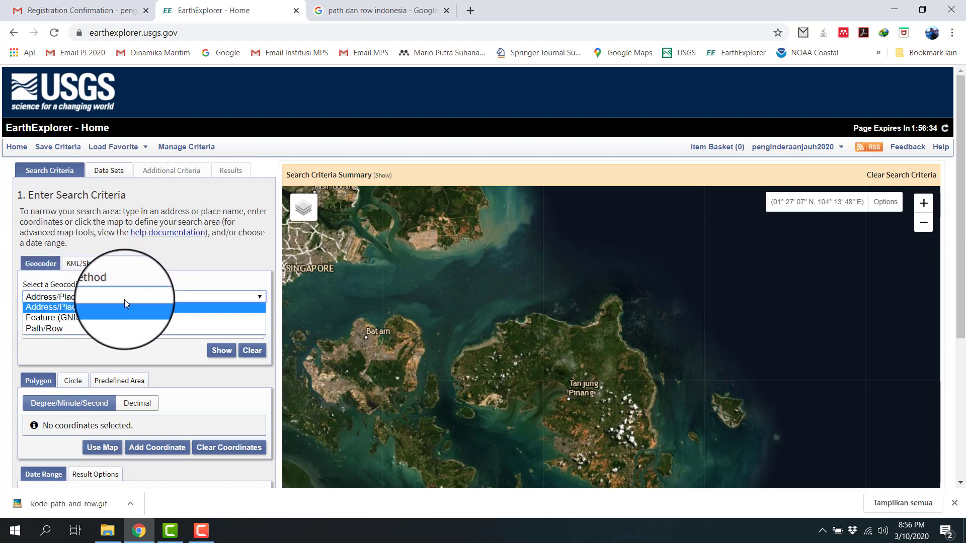
left_click(52, 330)
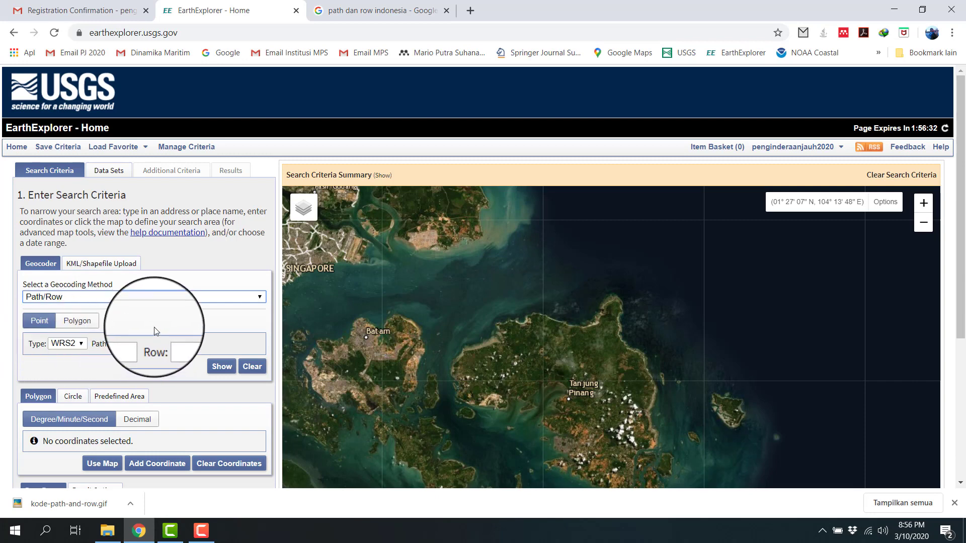
left_click(77, 321)
left_click(127, 343)
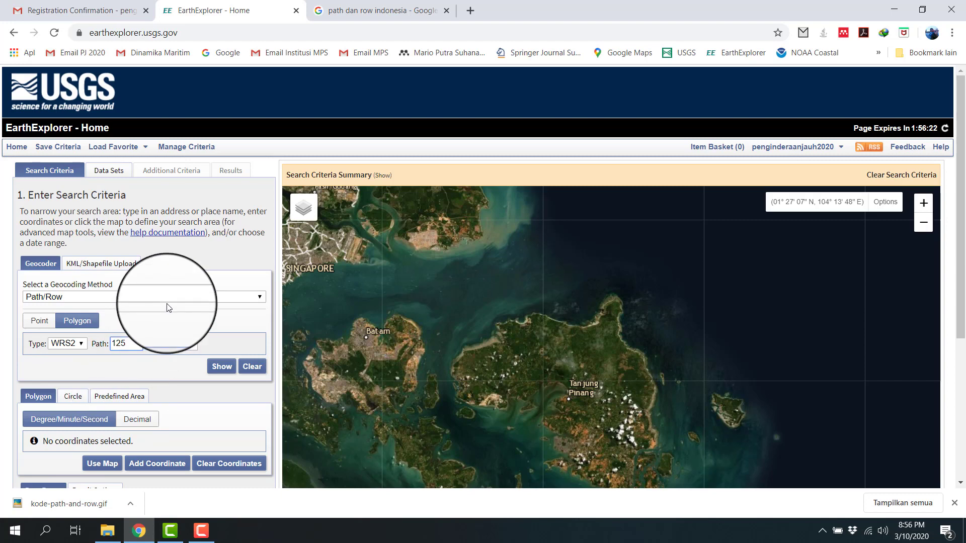
left_click(181, 344)
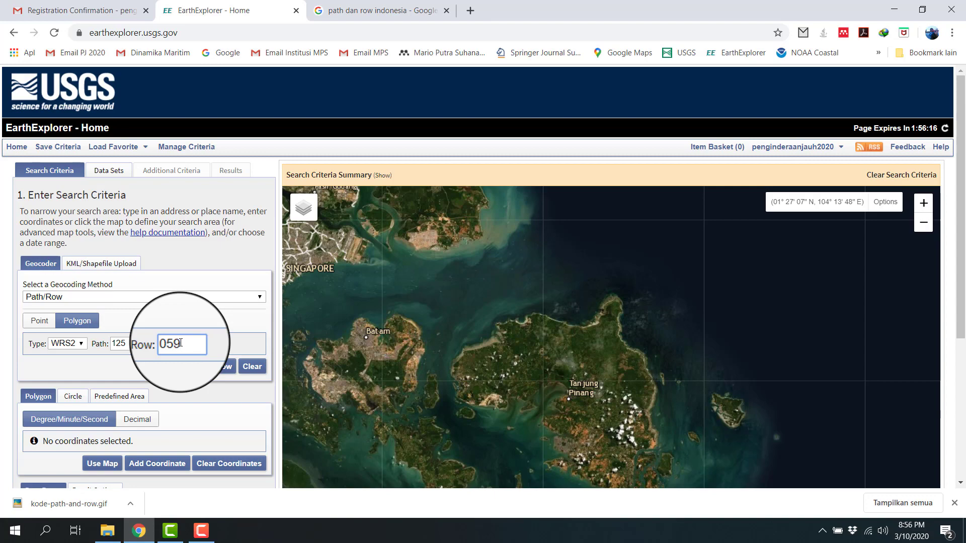
Step: Show the footprint of path 125, row 059 on the map and check its coverage and corner coordinates
left_click(210, 369)
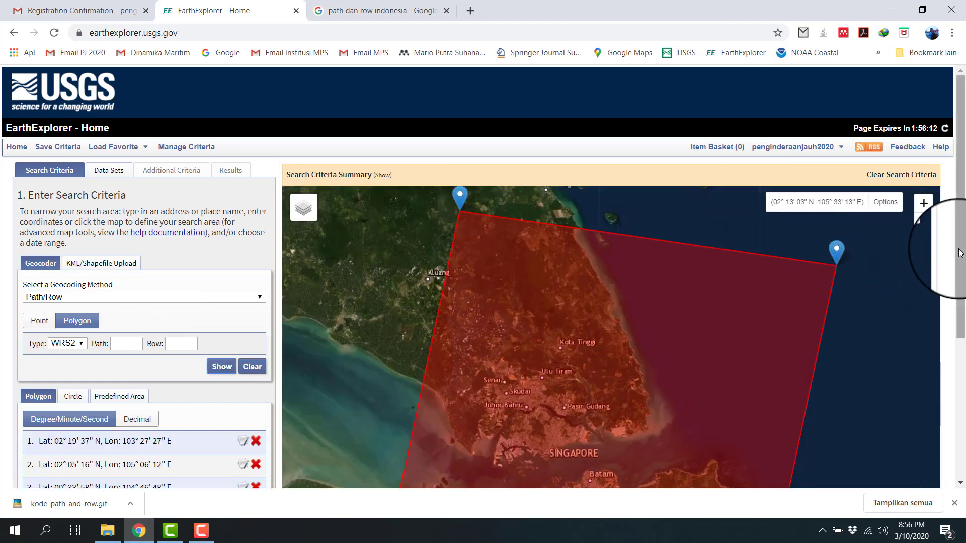
scroll(954, 258, "down", 3)
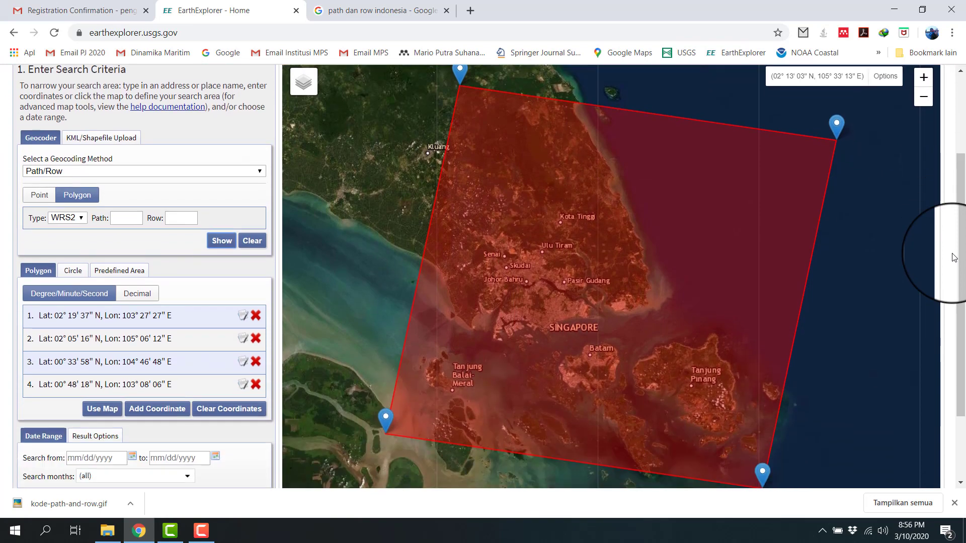
scroll(954, 258, "down", 2)
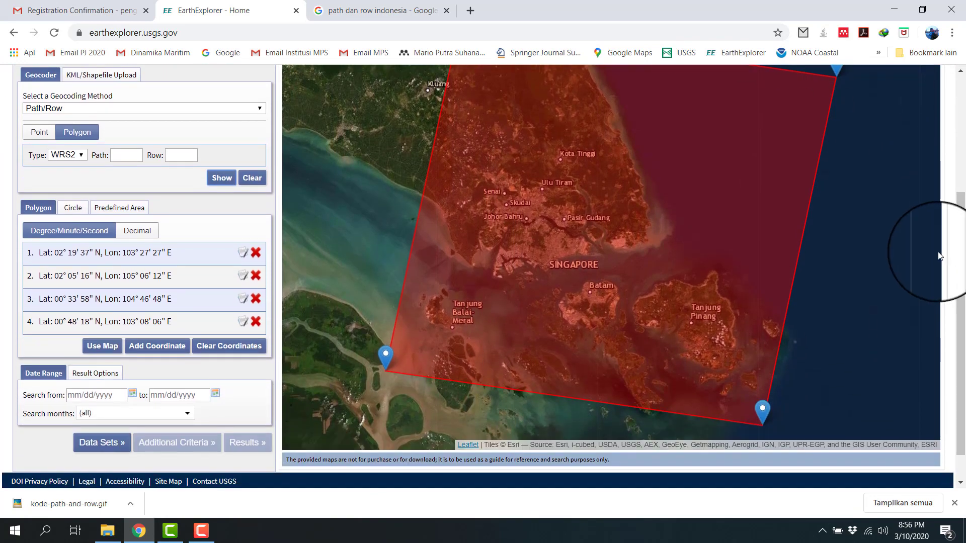
scroll(738, 282, "up", 2)
scroll(705, 239, "down", 3)
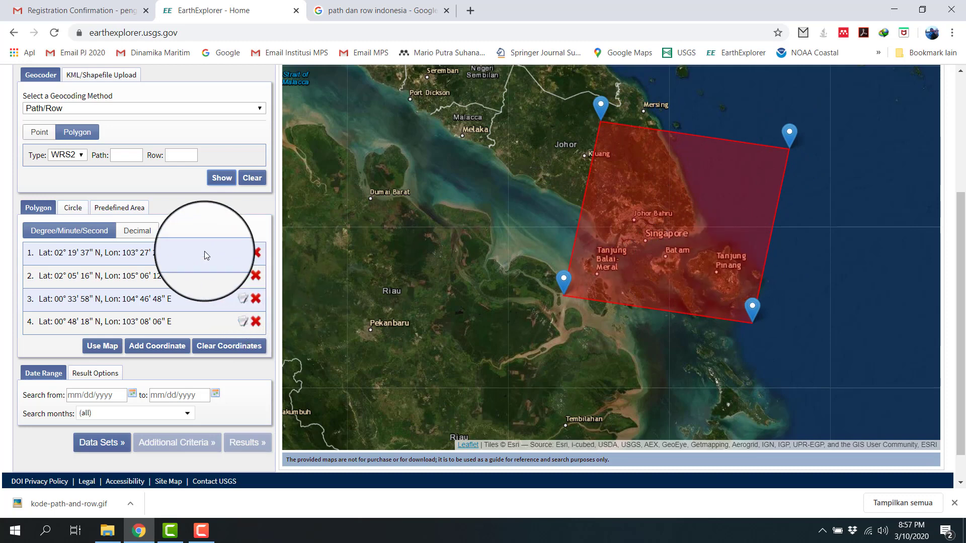
Step: Set the start date of the search range to 01/01/2020
left_click(132, 396)
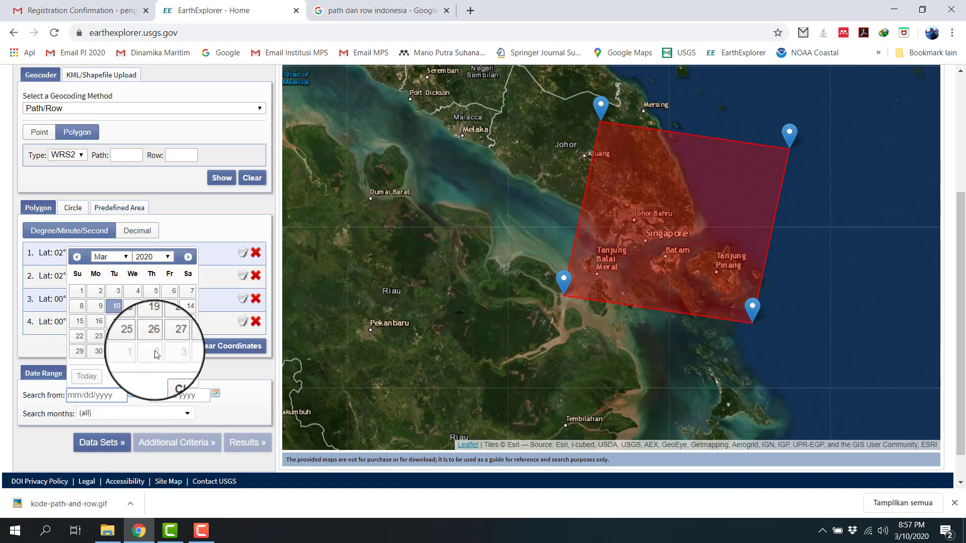
left_click(125, 258)
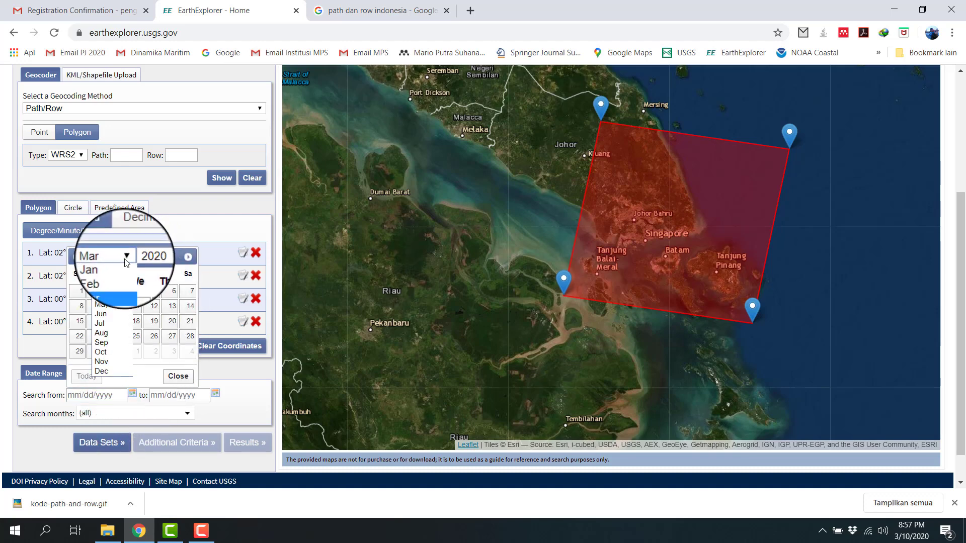
left_click(100, 267)
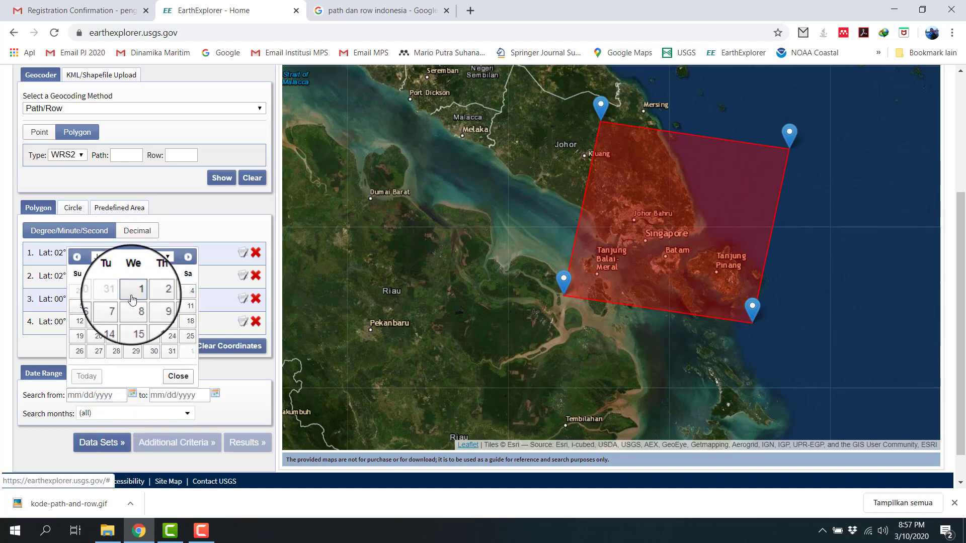
left_click(132, 300)
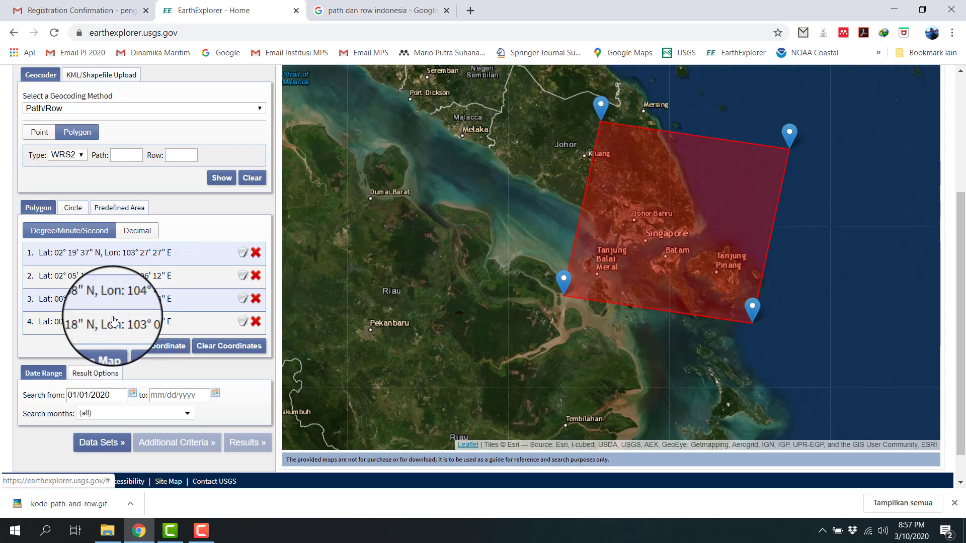
Step: Change the search start date to 01/01/2019
left_click(133, 397)
left_click(153, 256)
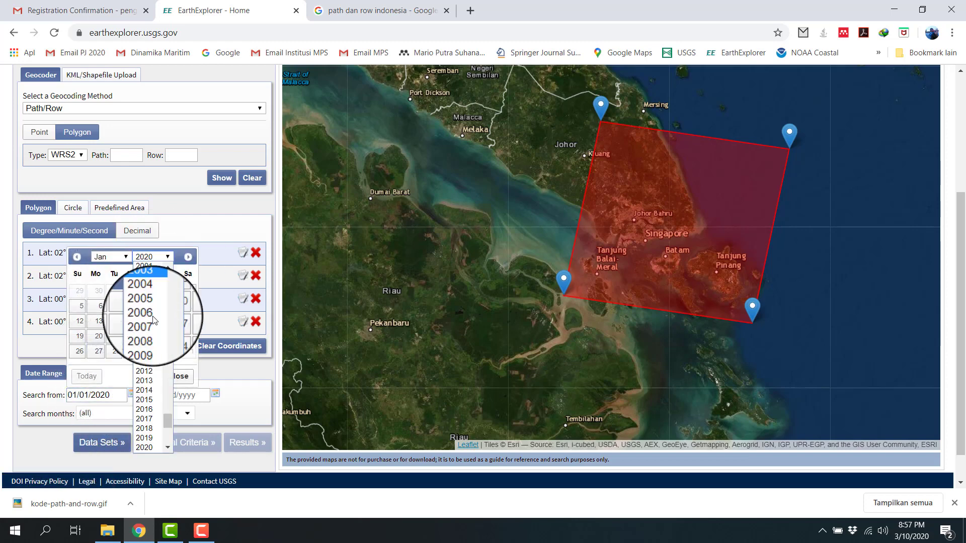
left_click(147, 438)
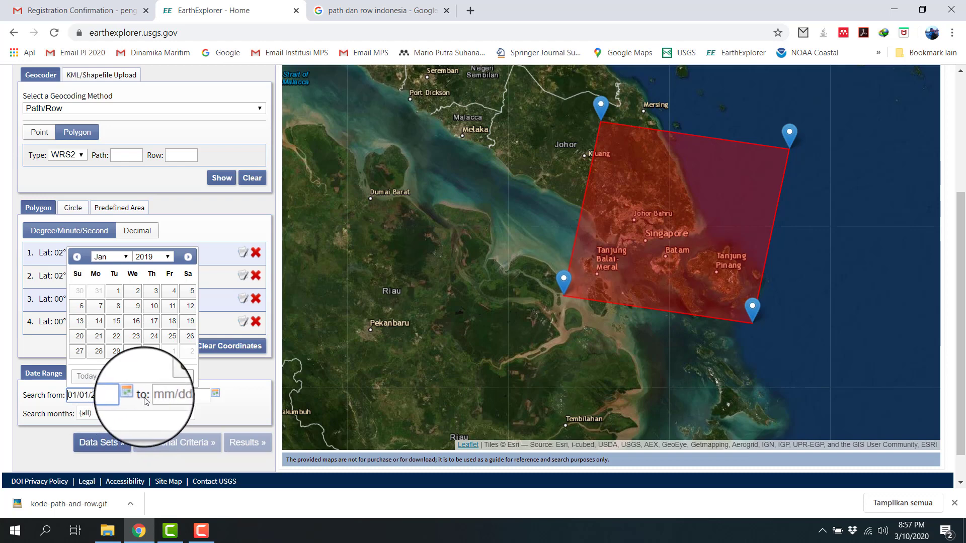
left_click(133, 397)
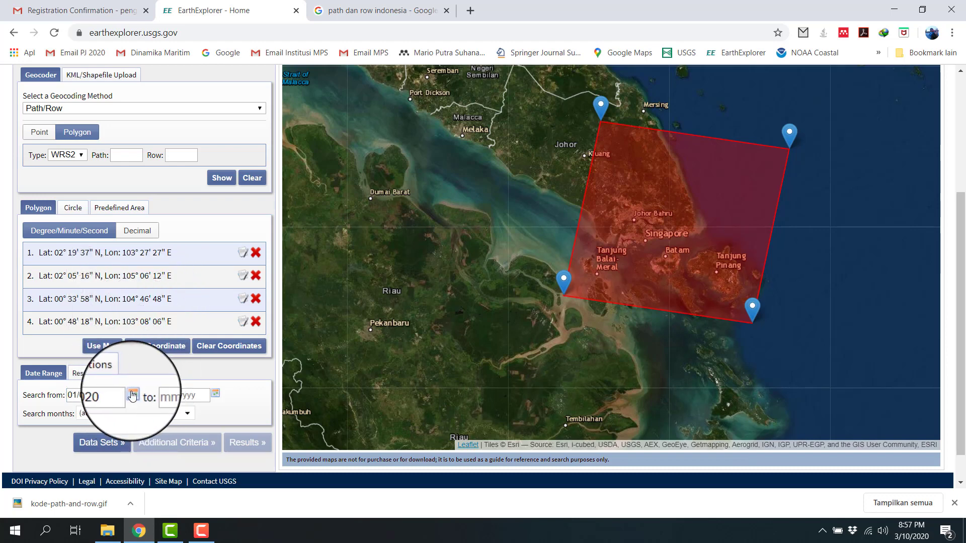
left_click(132, 396)
left_click(153, 257)
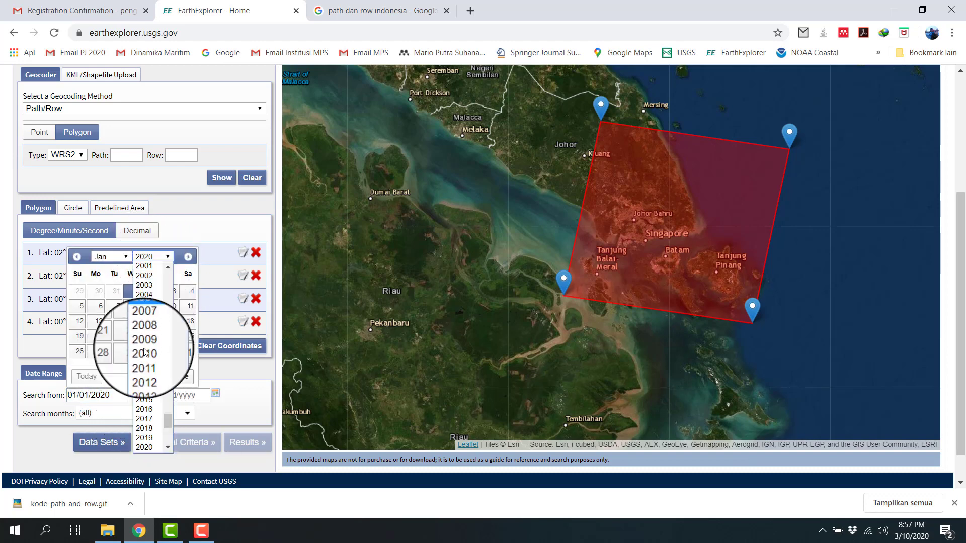
left_click(140, 437)
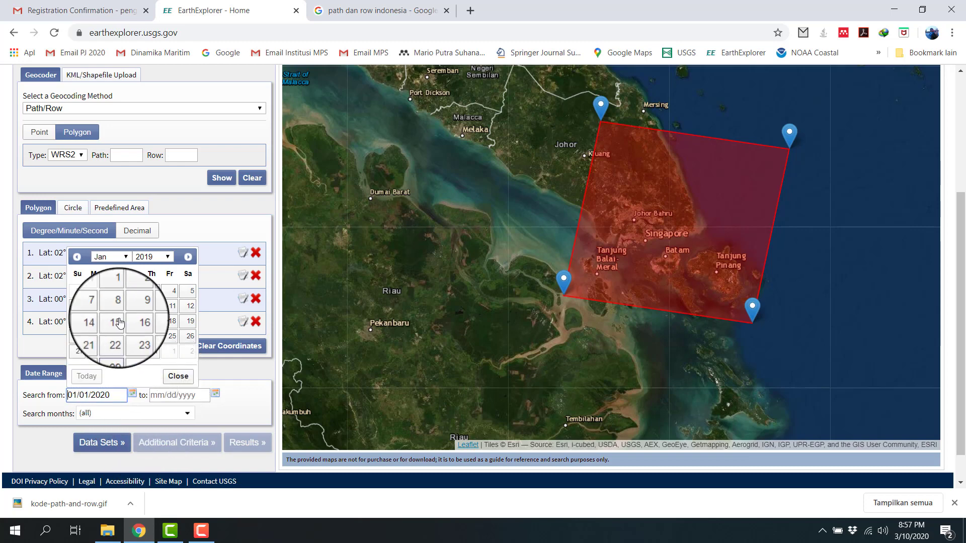
left_click(117, 279)
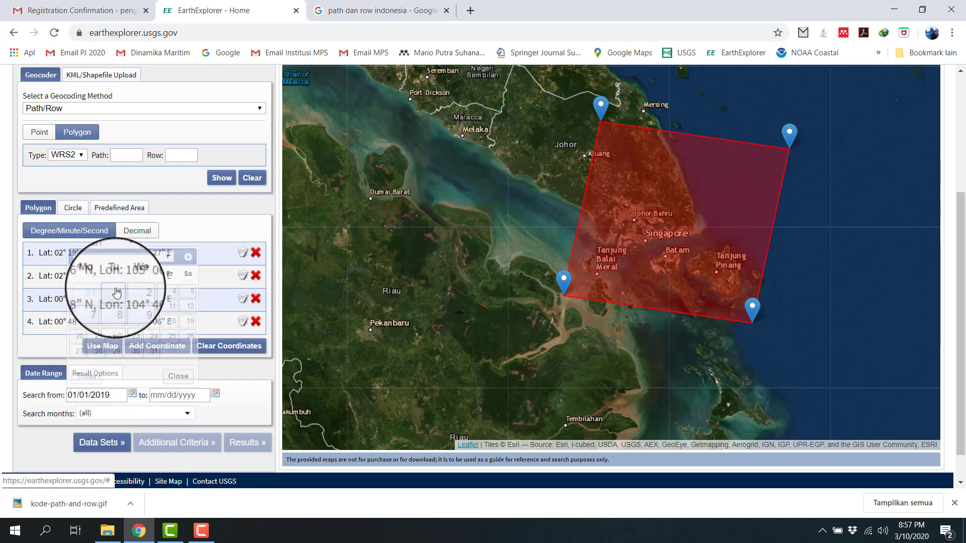
Step: Set the end date of the search range to 12/31/2019
left_click(215, 394)
left_click(192, 256)
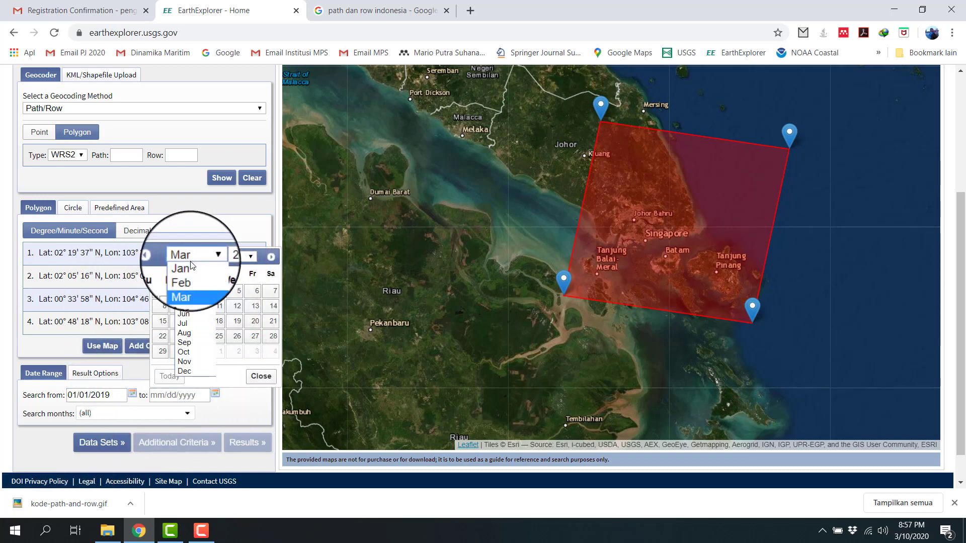
left_click(186, 371)
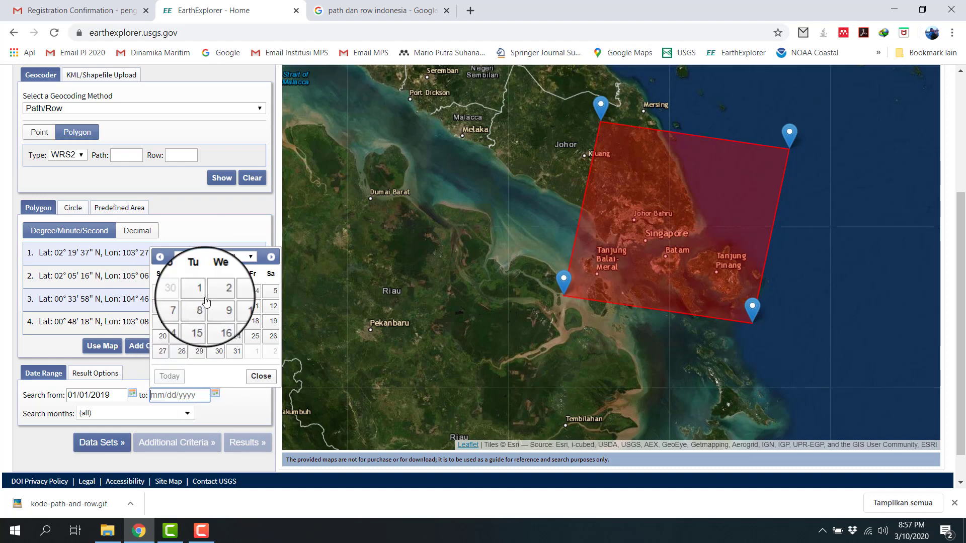
left_click(229, 259)
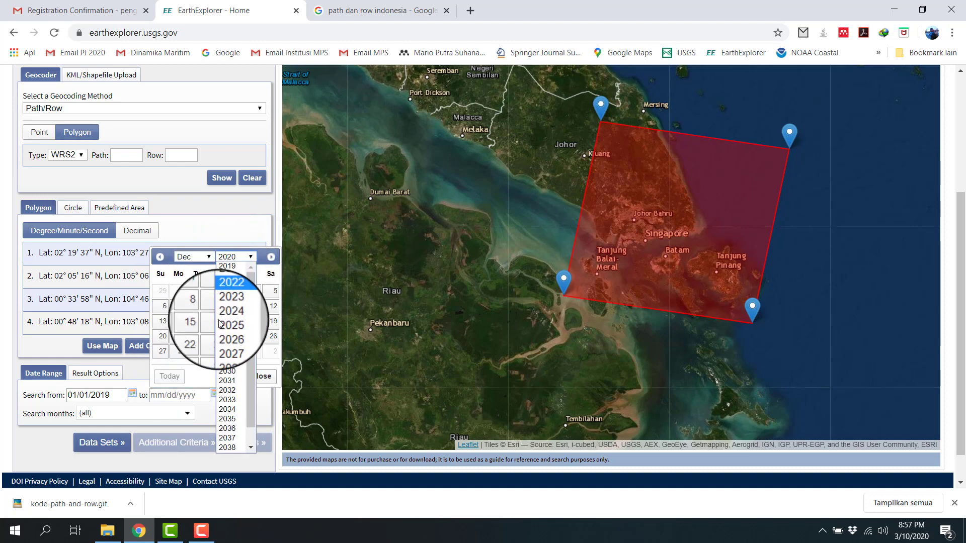
left_click(226, 266)
left_click(197, 352)
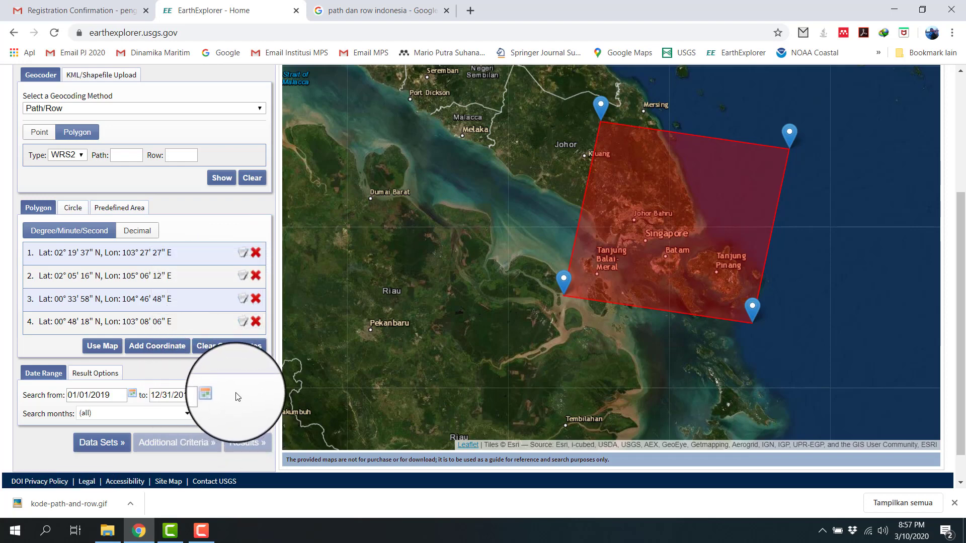
Step: Proceed to the data set selection and look through the available data set categories
left_click(111, 445)
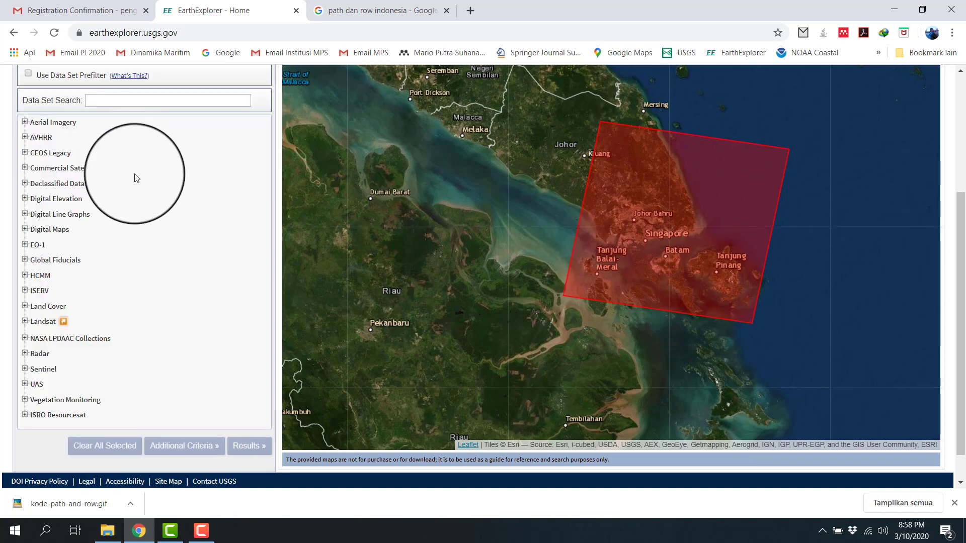
scroll(133, 166, "down", 1)
scroll(134, 174, "up", 5)
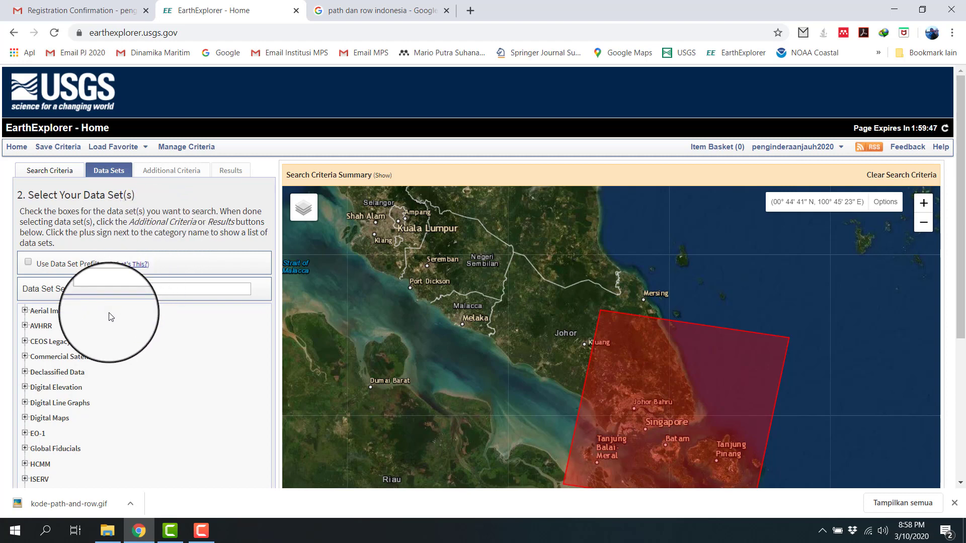
scroll(146, 344, "down", 3)
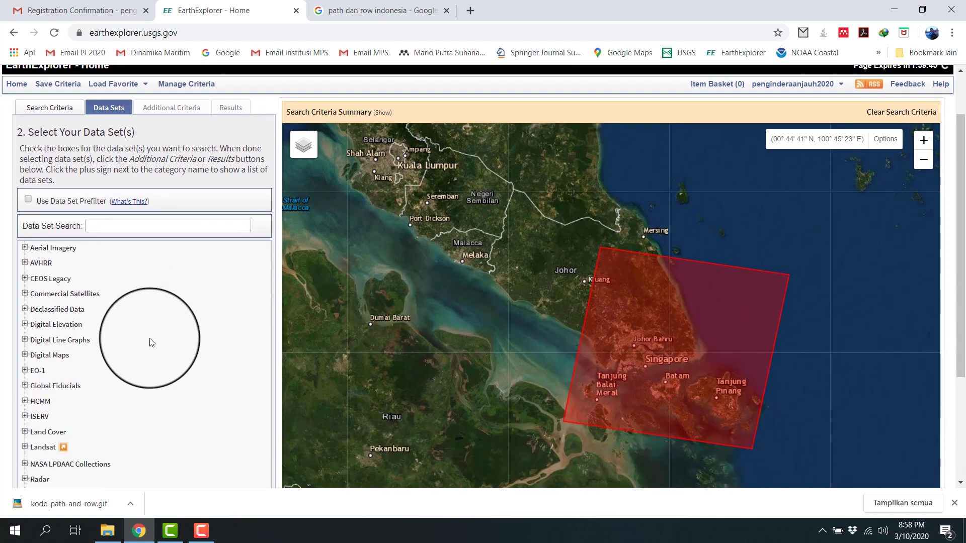
scroll(156, 334, "down", 2)
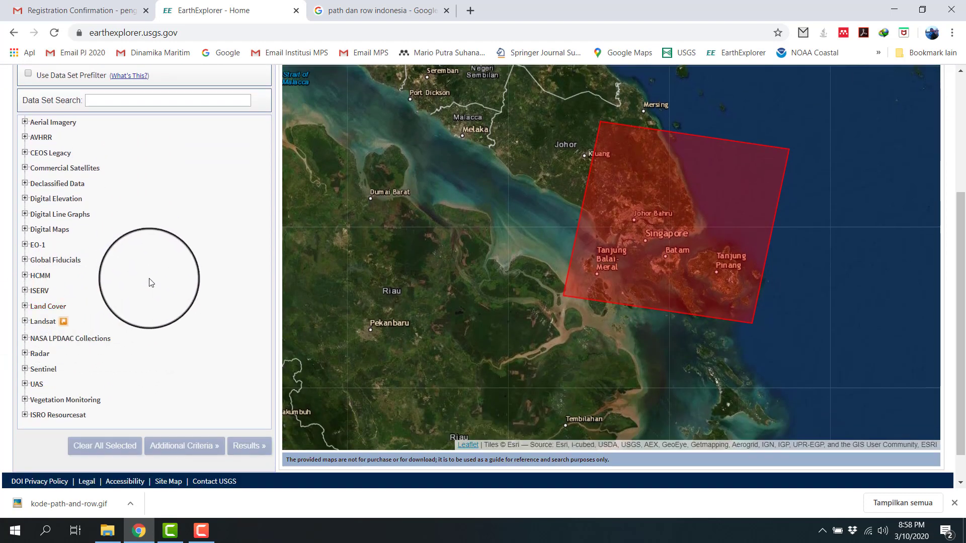
Step: Expand Landsat and its Collection 1 Level-3, ARD, Level-2 and Level-1 groups, and select the Landsat 8 OLI/TIRS C1 Level-1 data set
left_click(24, 321)
scroll(112, 268, "down", 2)
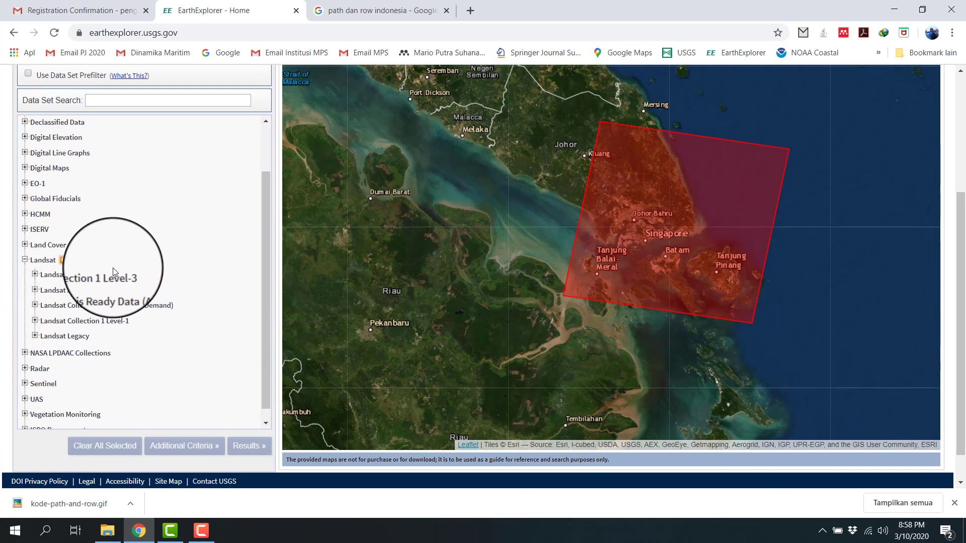
left_click(35, 274)
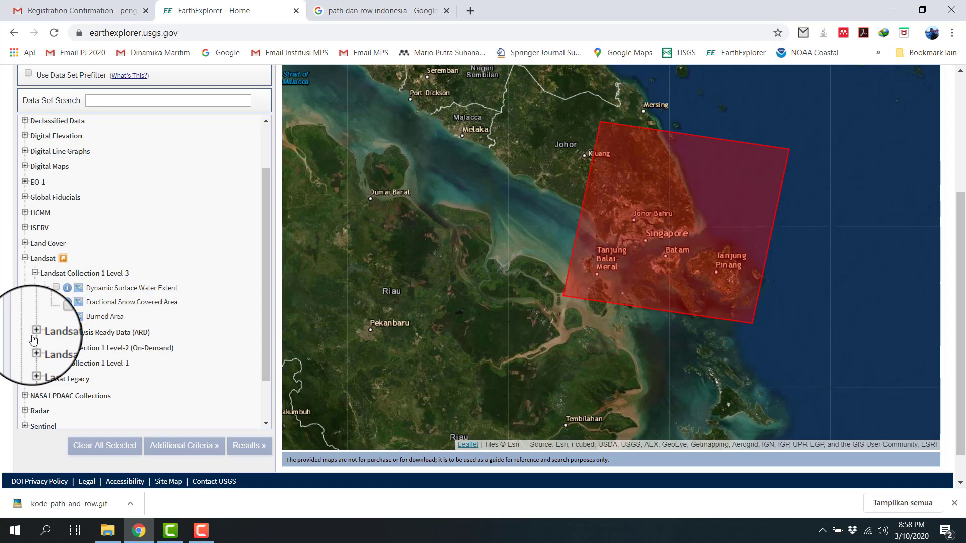
left_click(34, 333)
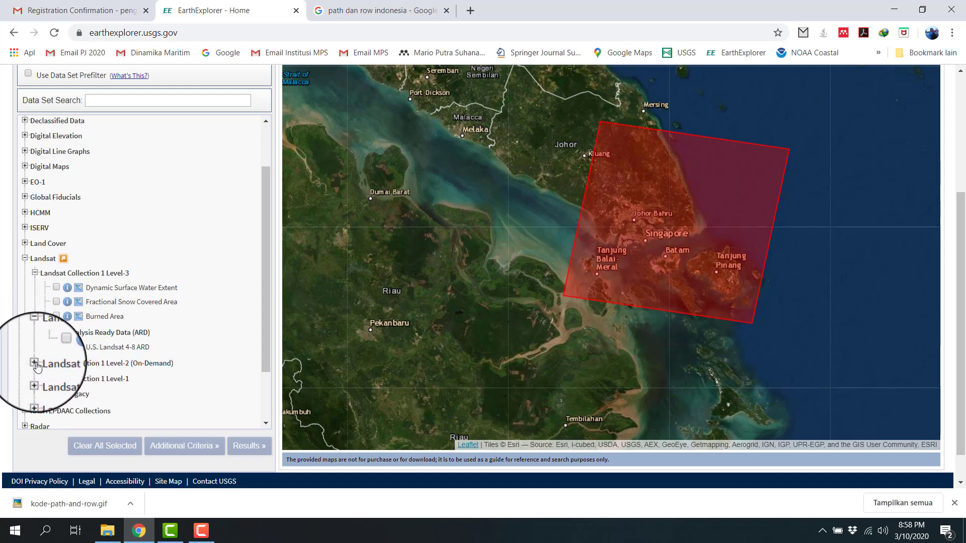
left_click(35, 363)
scroll(96, 353, "down", 1)
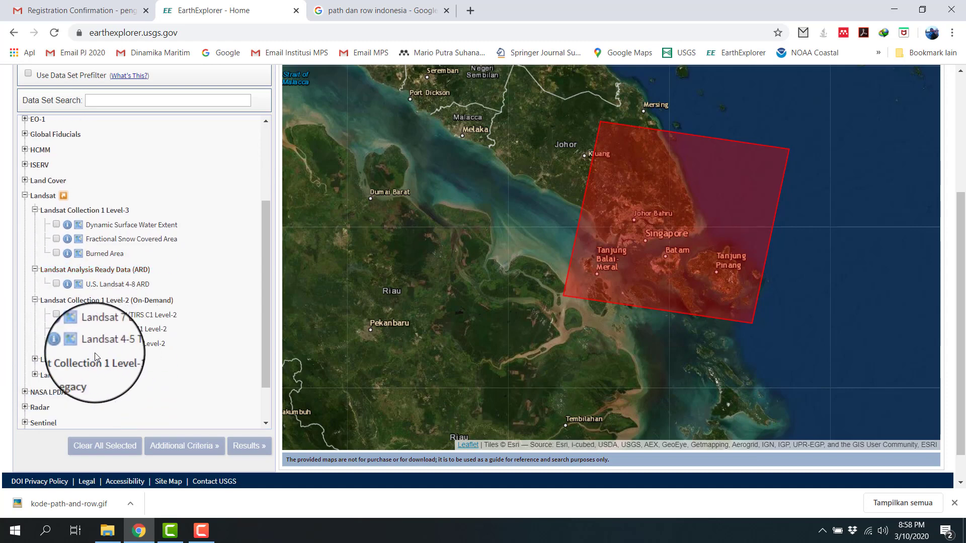
left_click(35, 359)
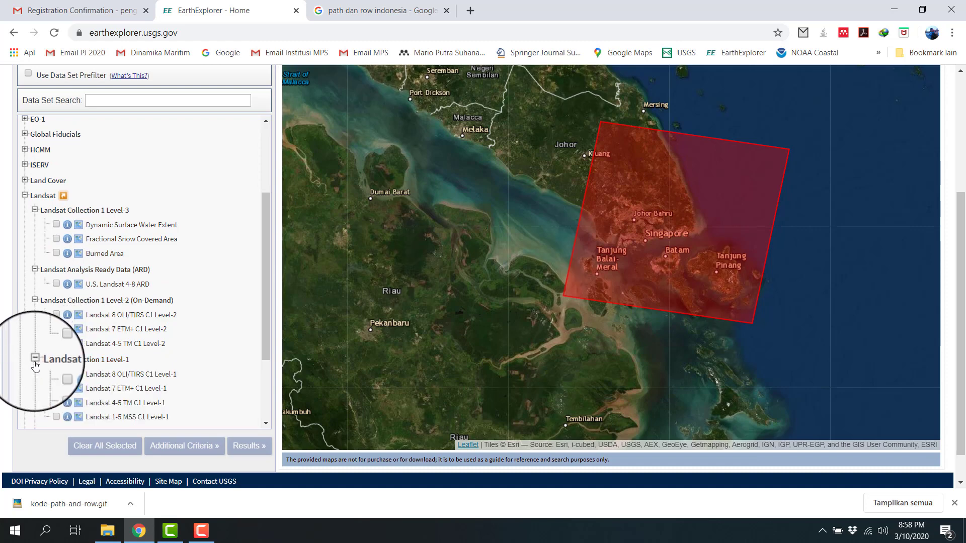
scroll(182, 295, "down", 2)
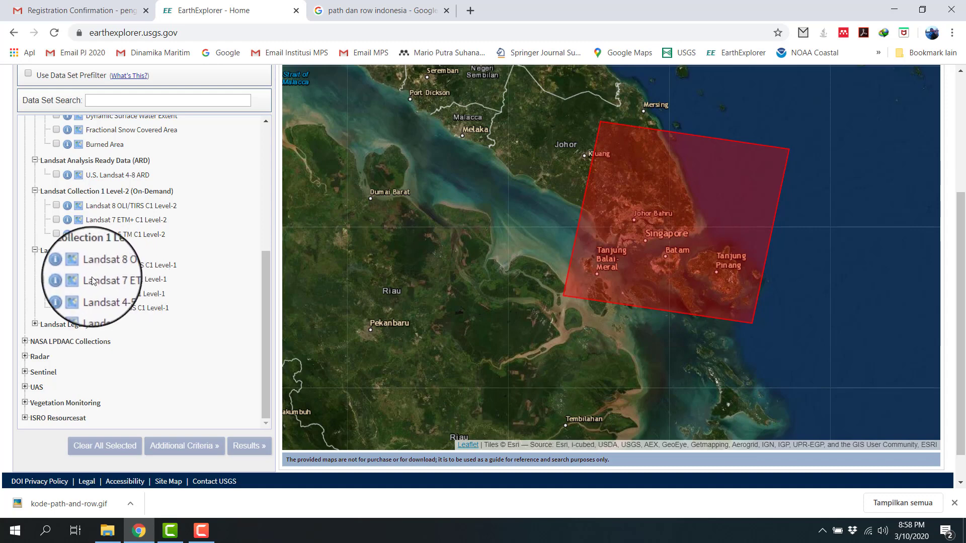
left_click(57, 265)
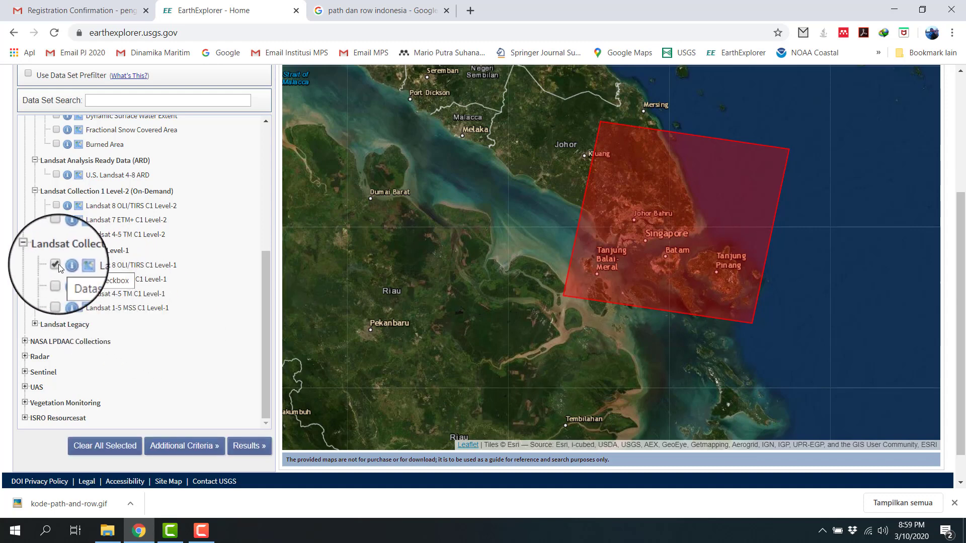
Step: Select the Landsat 7 ETM+, 4-5 TM and 1-5 MSS C1 Level-1 data sets too, and deselect all three again
left_click(56, 280)
left_click(56, 294)
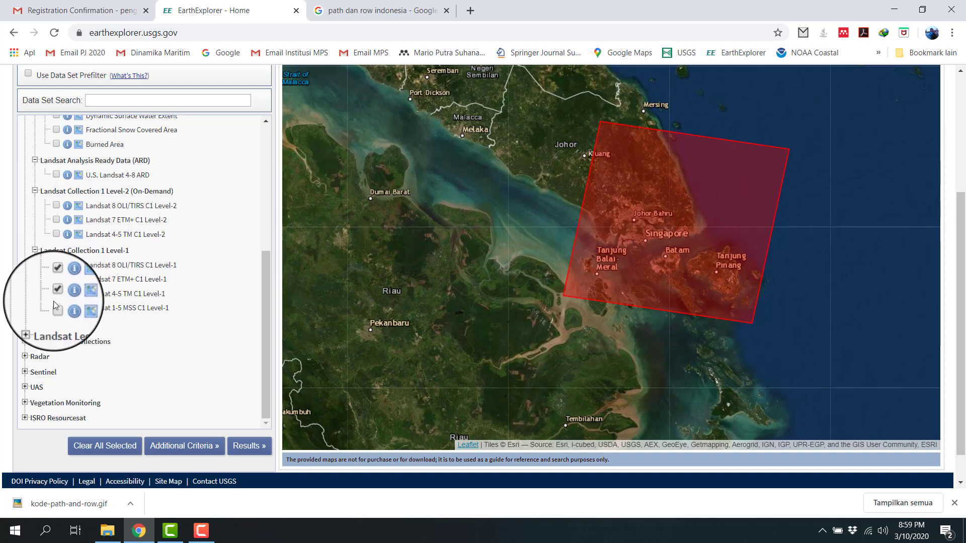
left_click(57, 308)
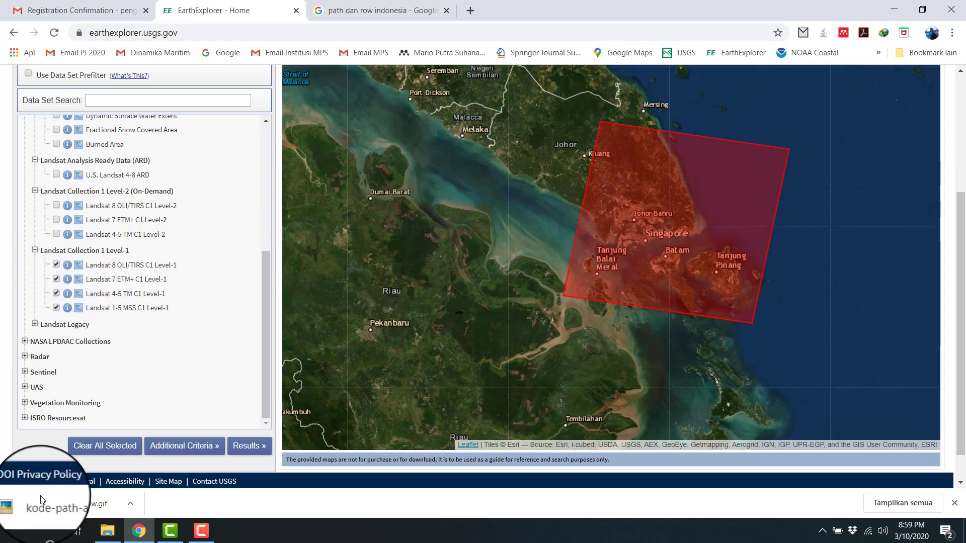
left_click(56, 281)
left_click(56, 294)
left_click(56, 308)
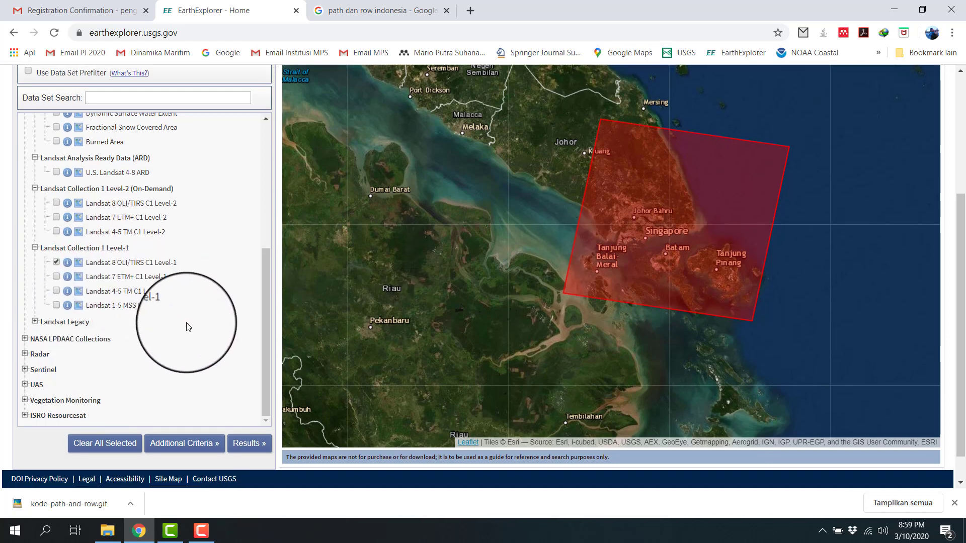
Step: Show the search results for the selected data set and examine the path, row and acquisition date of the scenes on page 1
scroll(190, 328, "down", 1)
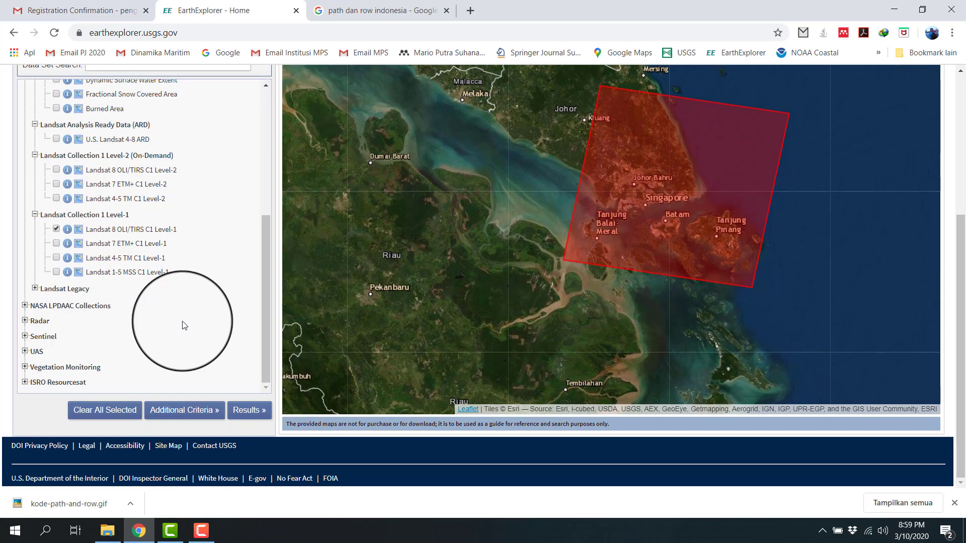
left_click(253, 411)
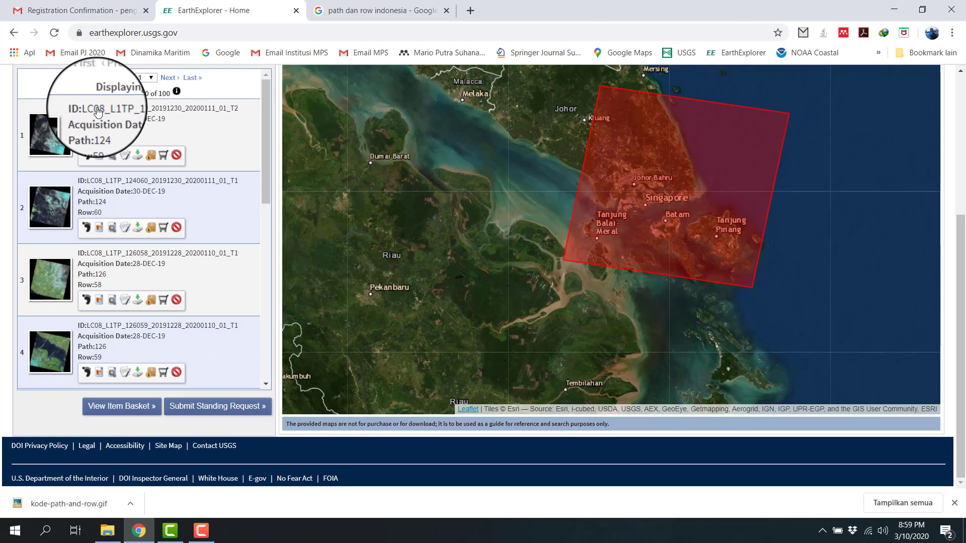
scroll(99, 112, "down", 6)
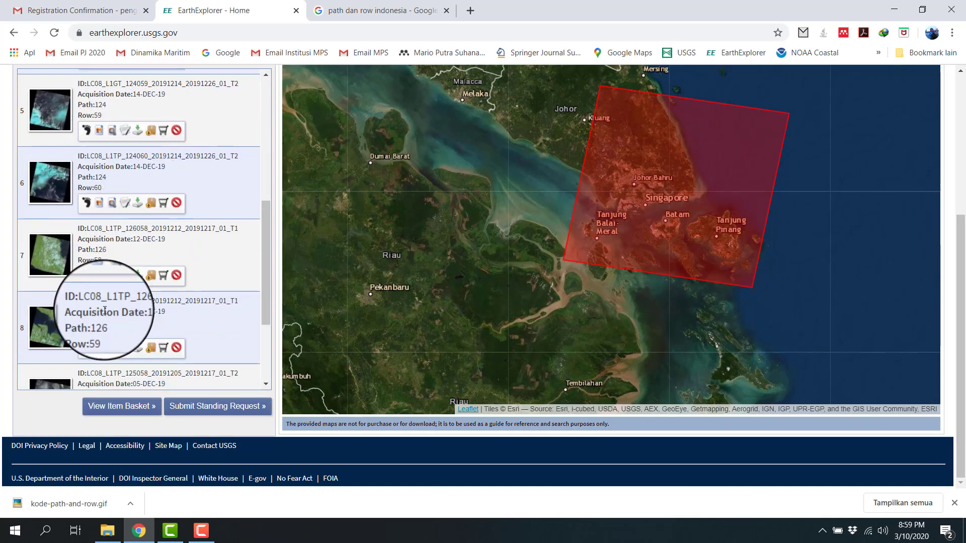
scroll(91, 252, "up", 7)
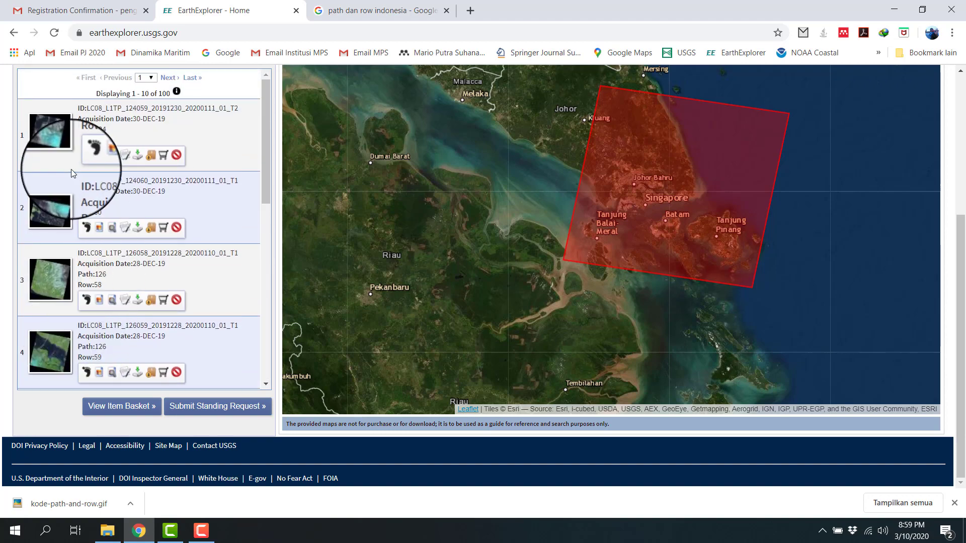
scroll(71, 169, "down", 8)
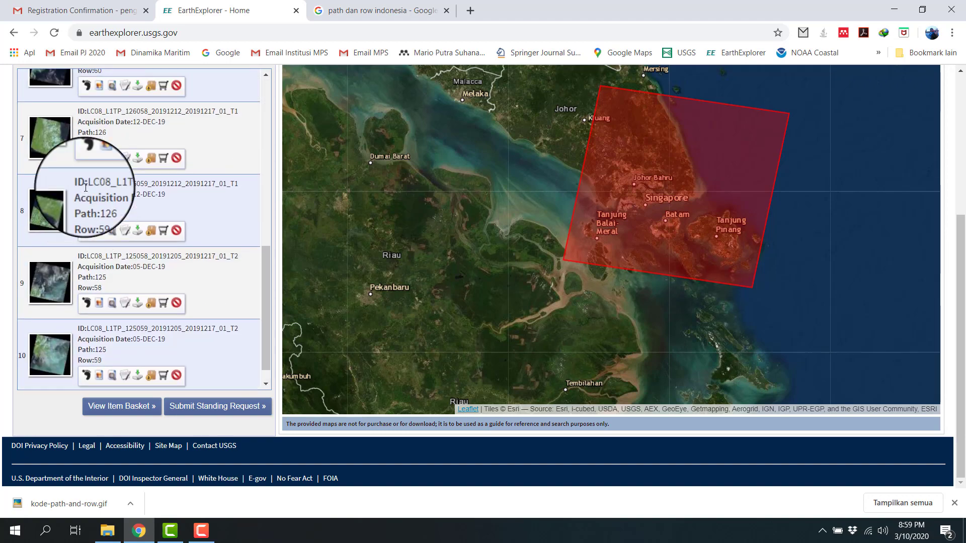
scroll(85, 187, "up", 8)
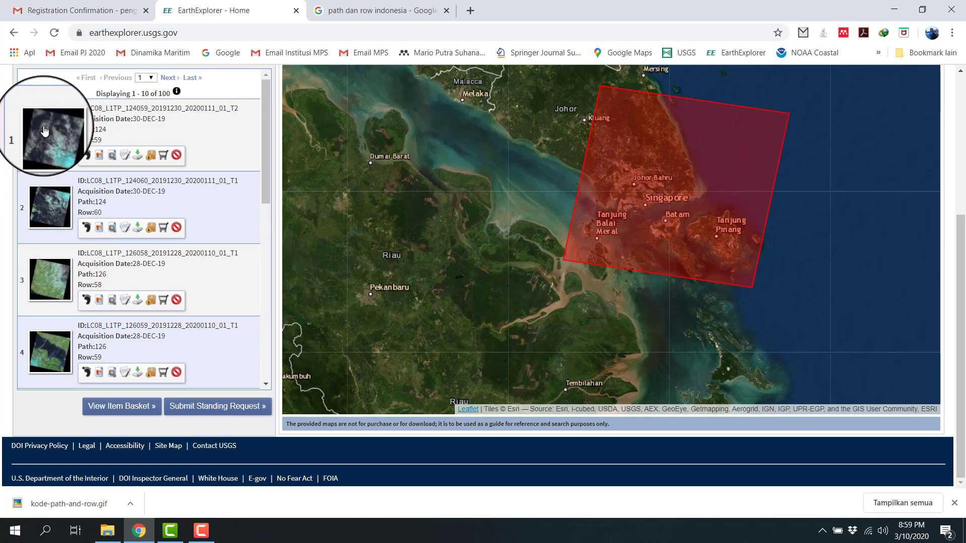
scroll(56, 292, "down", 1)
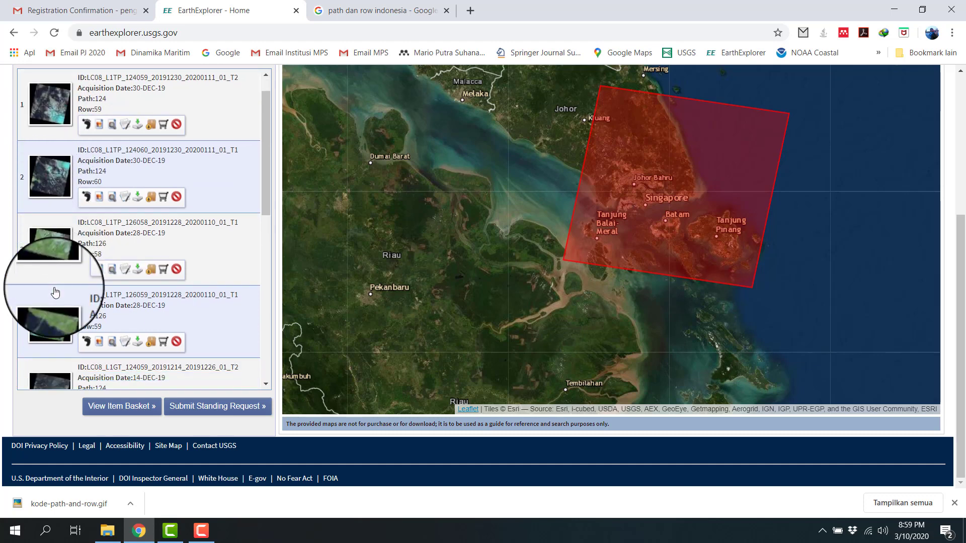
scroll(56, 293, "down", 3)
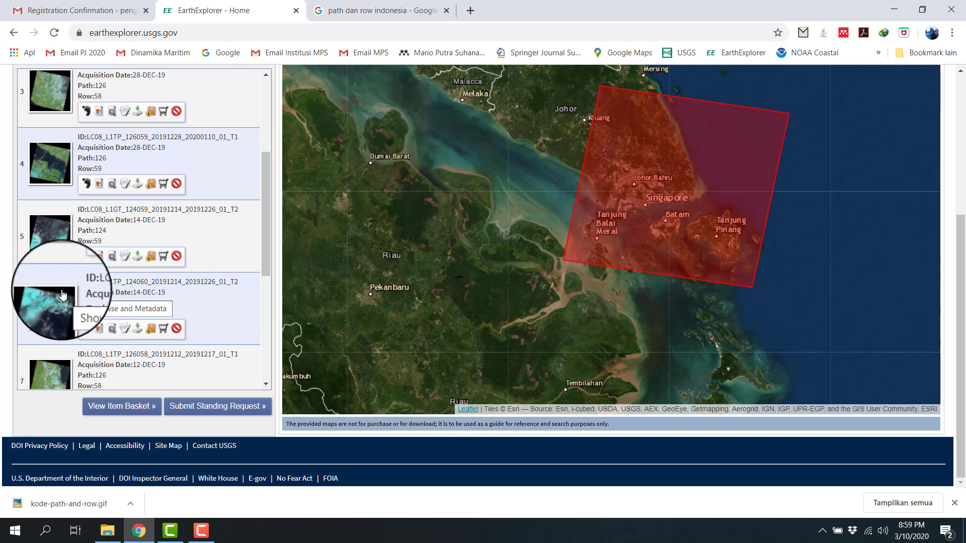
scroll(65, 289, "down", 3)
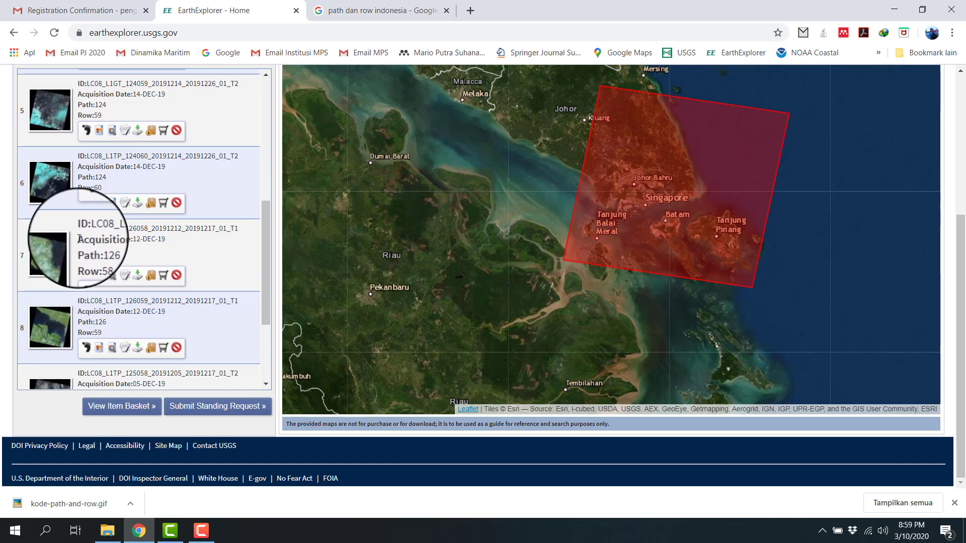
scroll(86, 242, "down", 3)
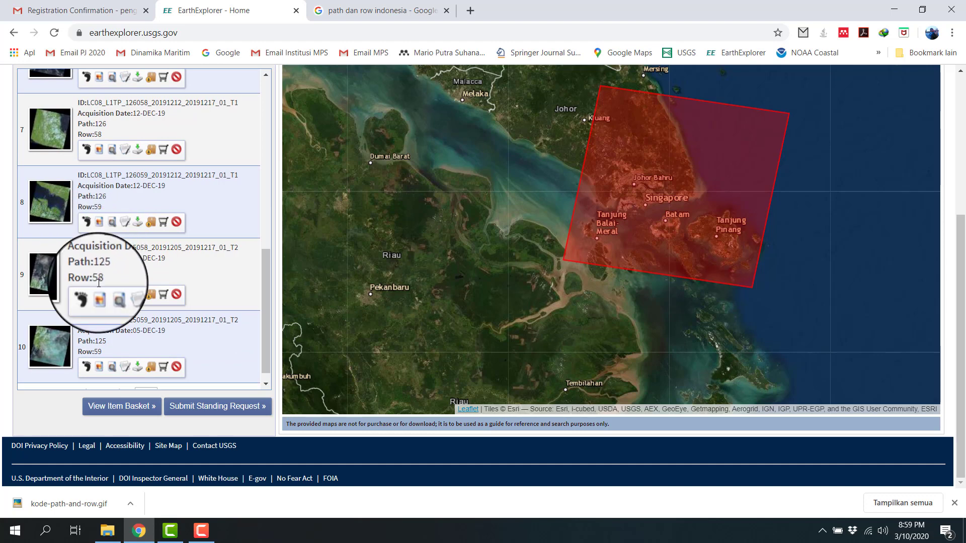
scroll(143, 230, "up", 10)
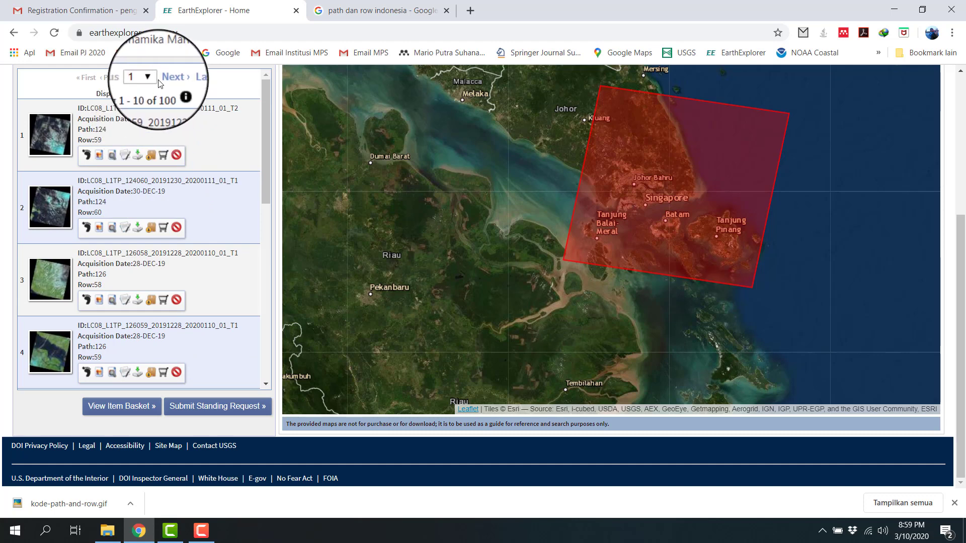
Step: Jump to page 10 of the search results
left_click(153, 80)
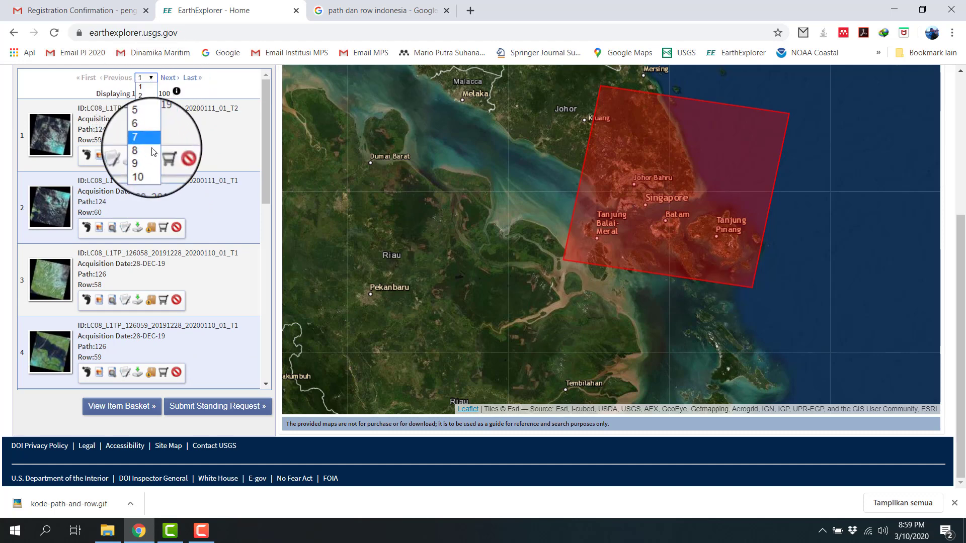
scroll(243, 122, "down", 4)
scroll(244, 123, "up", 4)
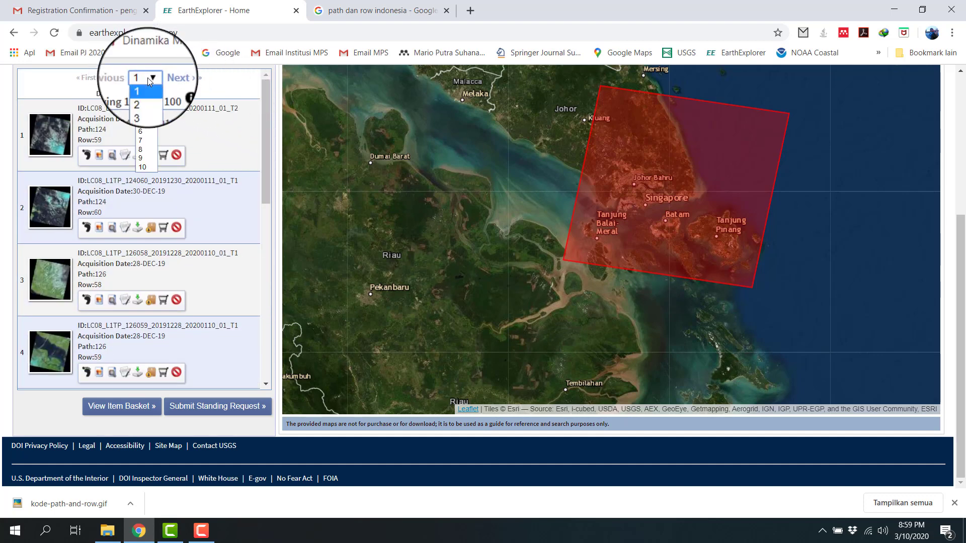
left_click(142, 167)
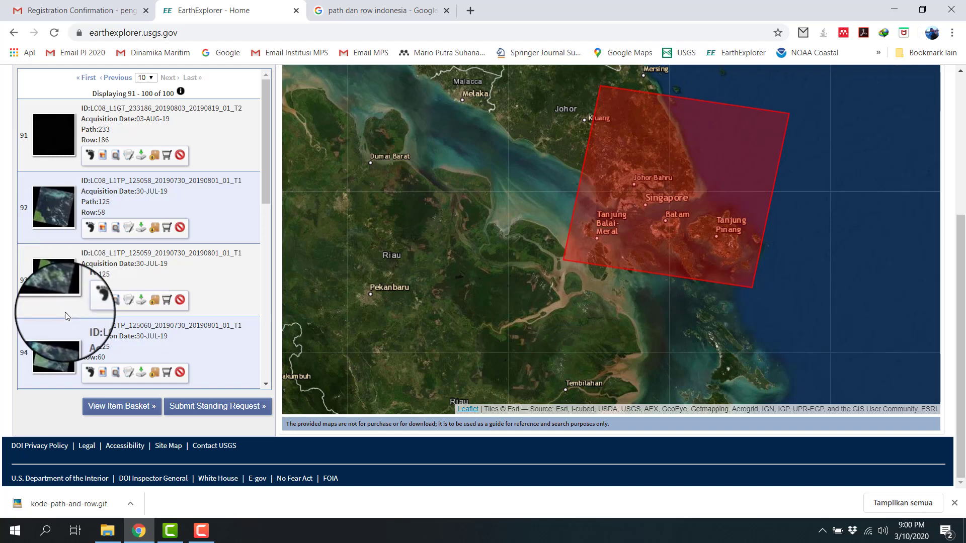
Step: Preview the path 125, row 59 scene of 30-JUL-19, view its image full size in another window, and close both views
left_click(103, 300)
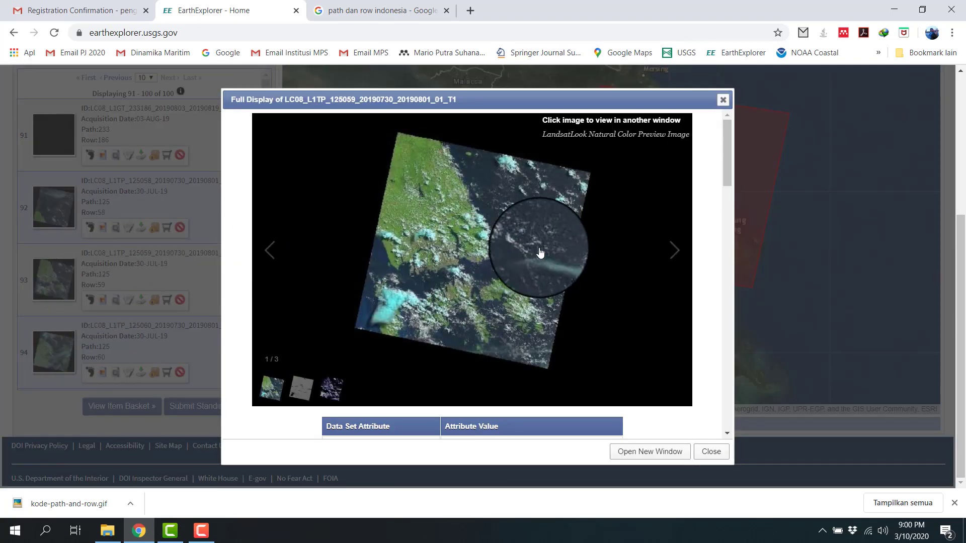
left_click(526, 292)
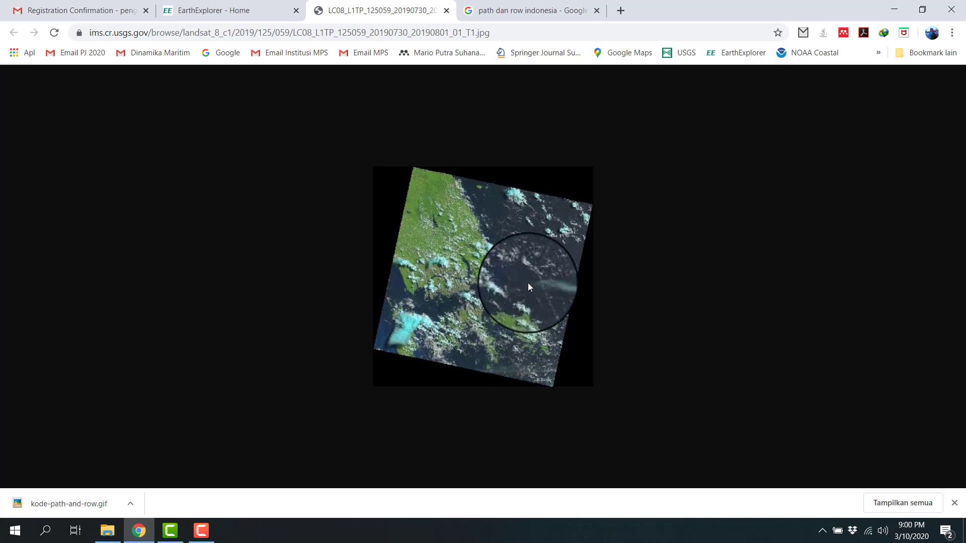
left_click(447, 11)
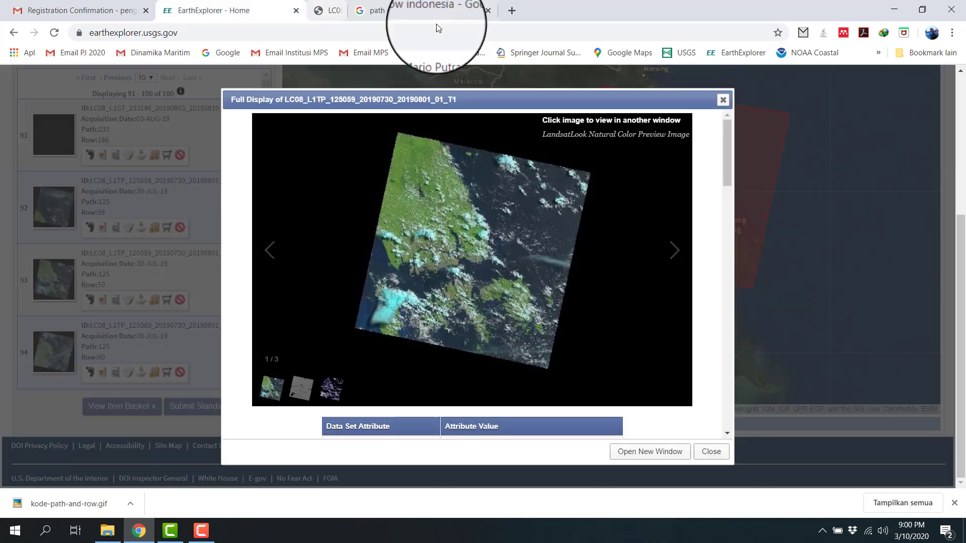
left_click(727, 97)
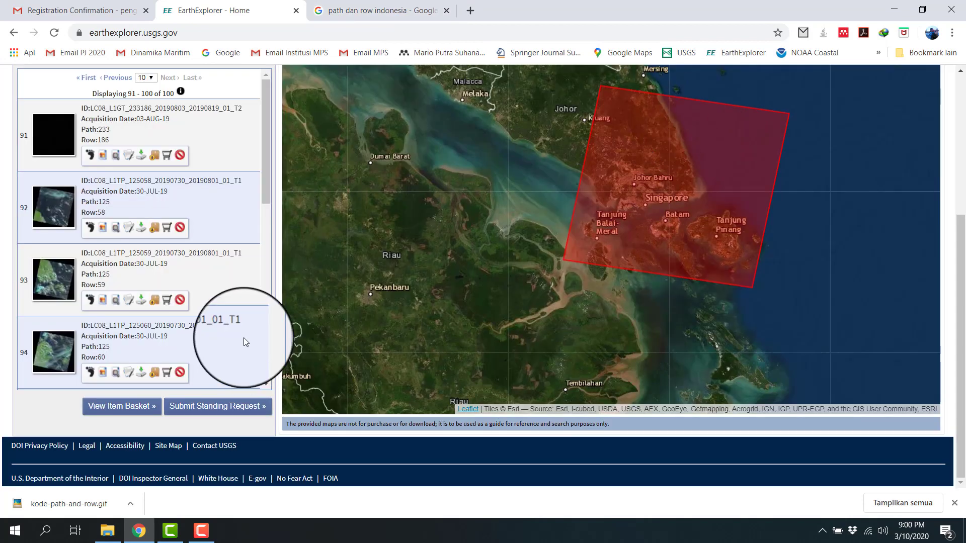
Step: Go back one page to results page 9
scroll(180, 309, "up", 1)
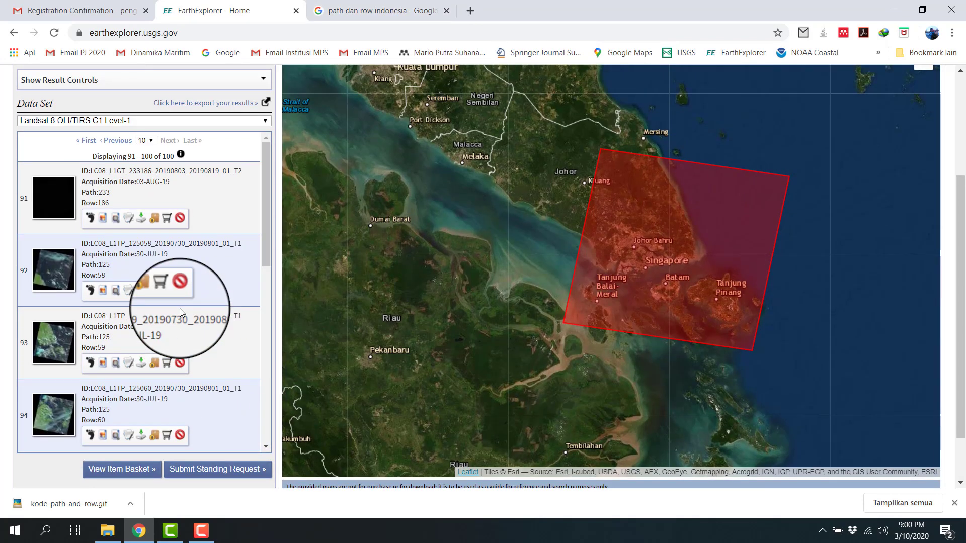
scroll(180, 309, "down", 6)
scroll(179, 309, "up", 10)
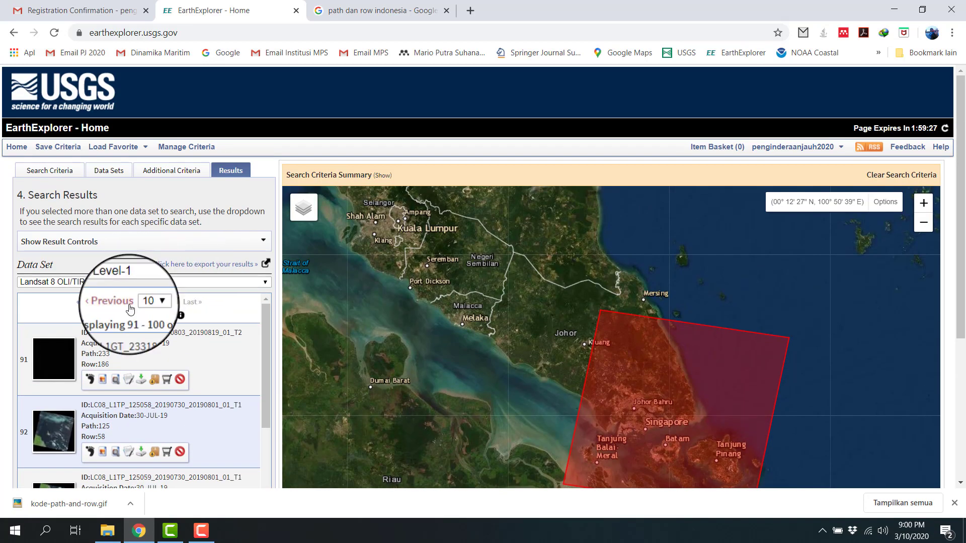
left_click(129, 305)
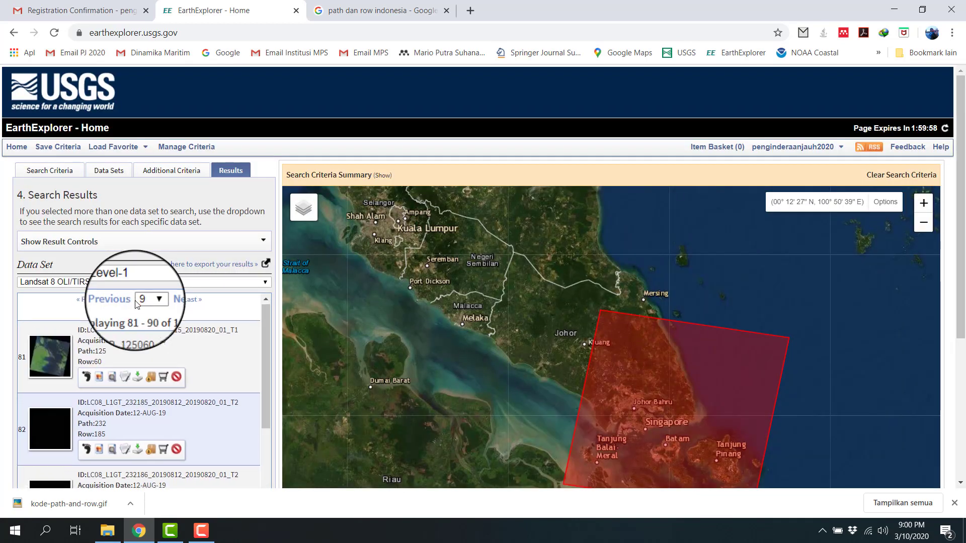
Step: Examine the thumbnails, paths and rows of the scenes on results page 9 for path 125, row 59
scroll(134, 302, "down", 2)
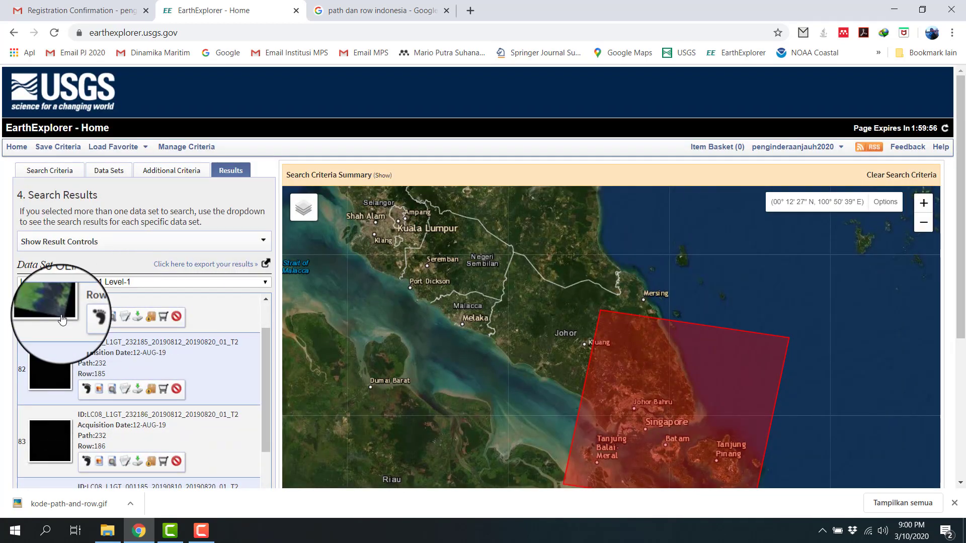
scroll(58, 310, "down", 2)
scroll(126, 372, "down", 5)
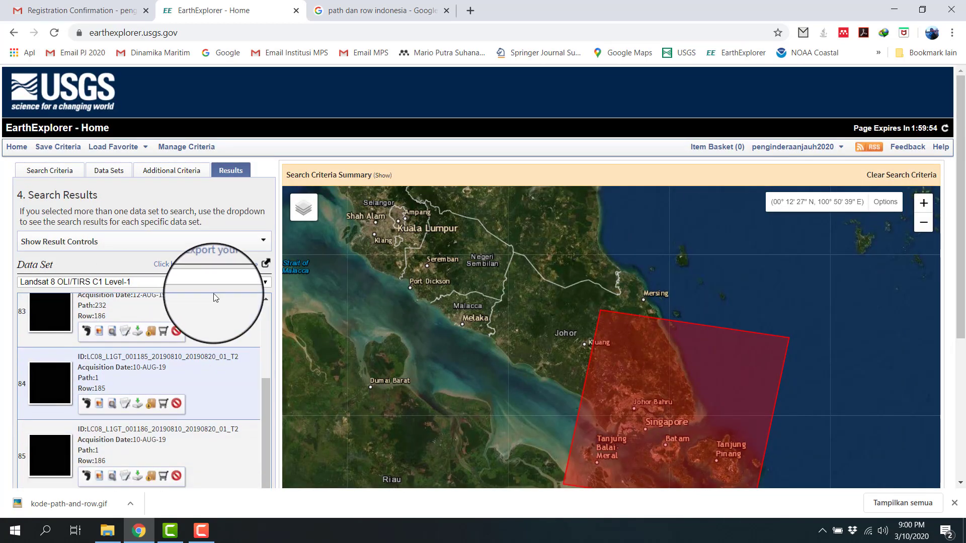
scroll(183, 312, "up", 6)
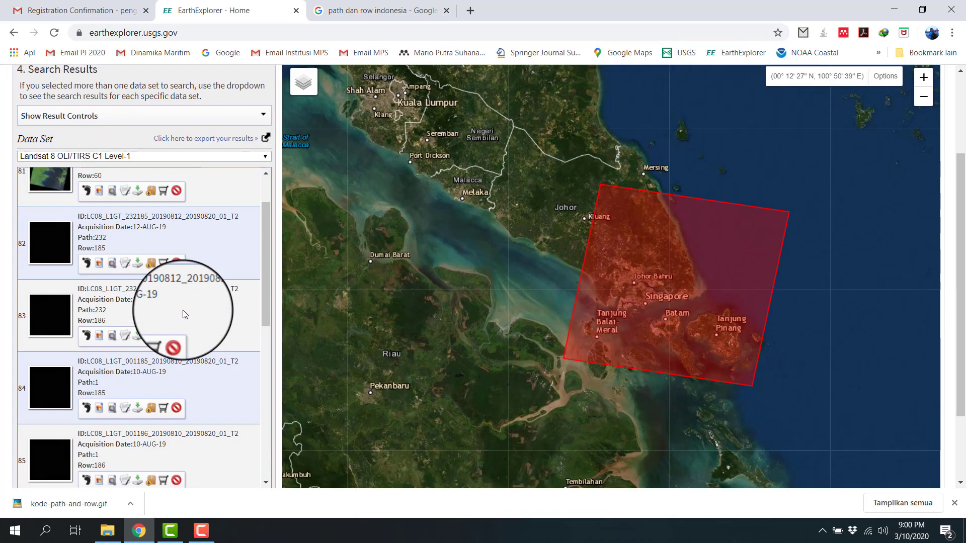
scroll(171, 309, "up", 1)
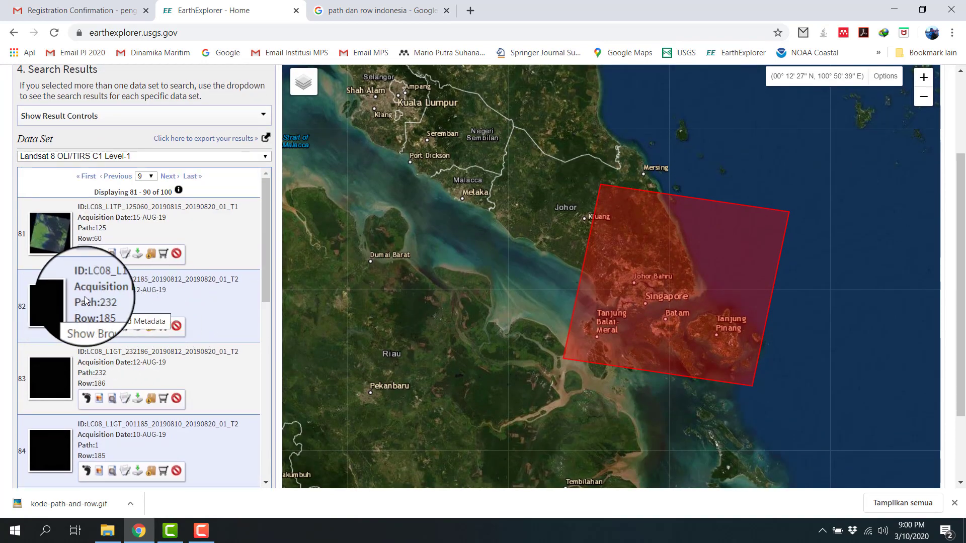
scroll(86, 302, "down", 6)
scroll(96, 295, "down", 3)
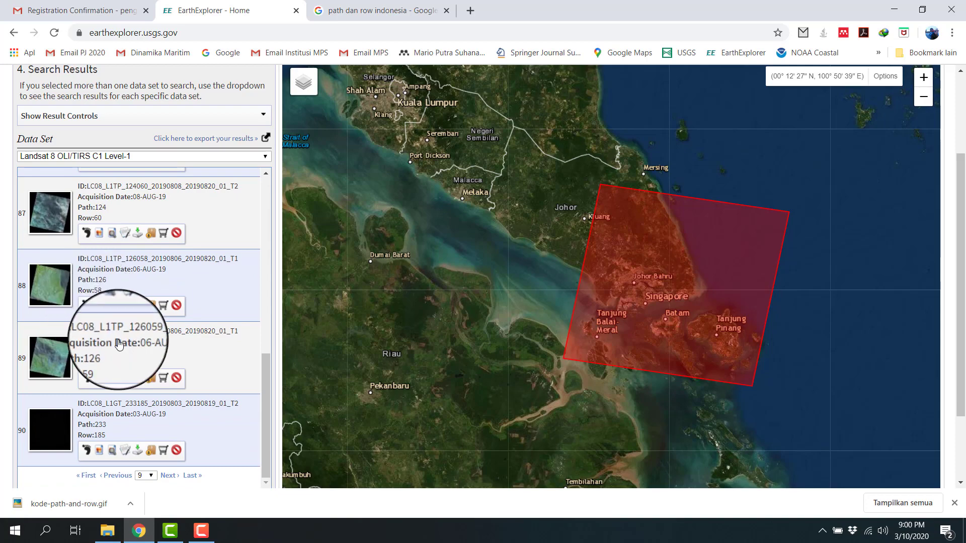
scroll(103, 342, "up", 7)
scroll(54, 217, "down", 5)
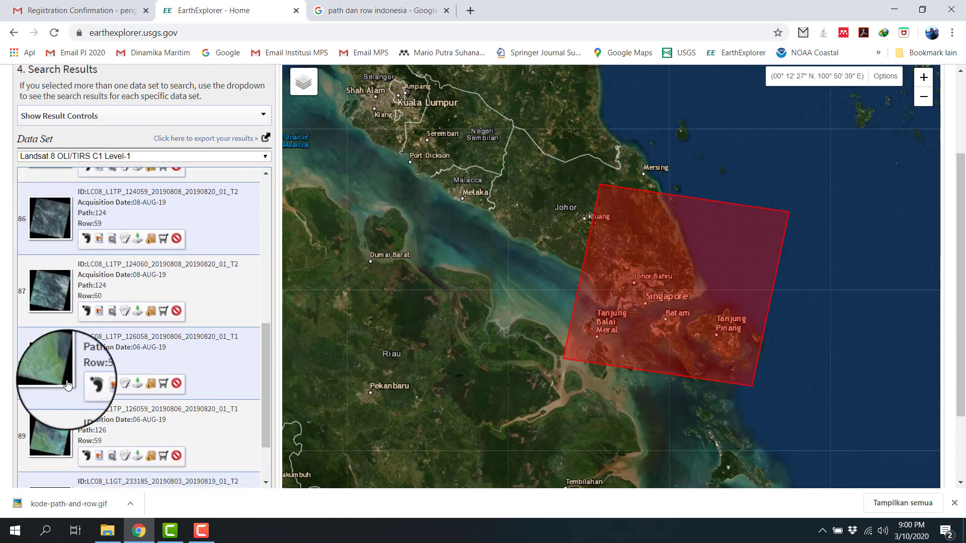
scroll(104, 389, "down", 5)
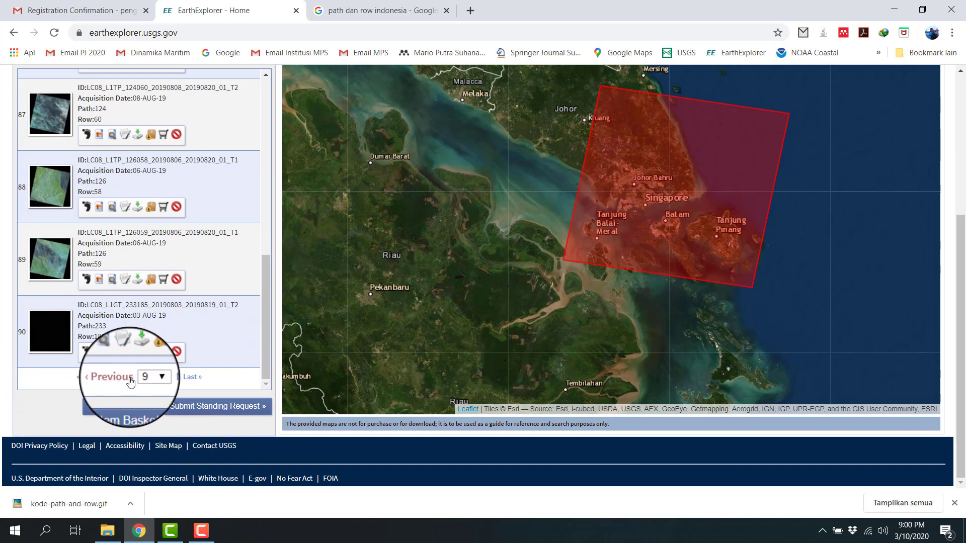
Step: Go back to results page 8, preview the path 125, row 59 scene of 15-AUG-19, view its image full size, and close both views
left_click(120, 377)
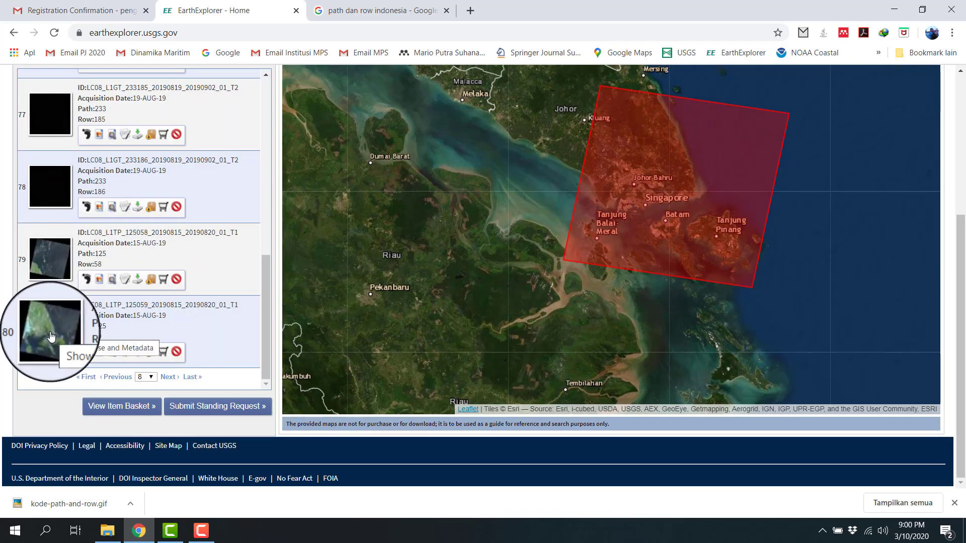
left_click(50, 338)
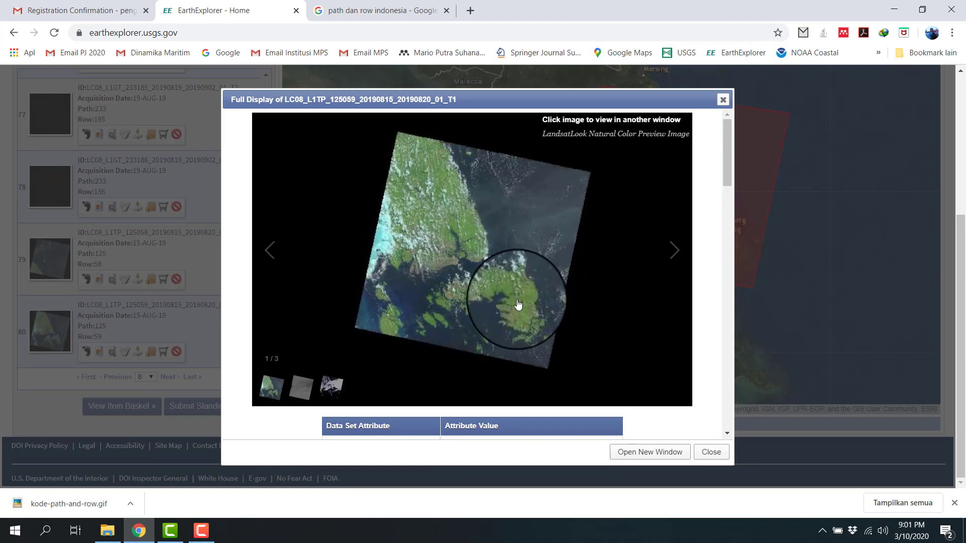
left_click(517, 305)
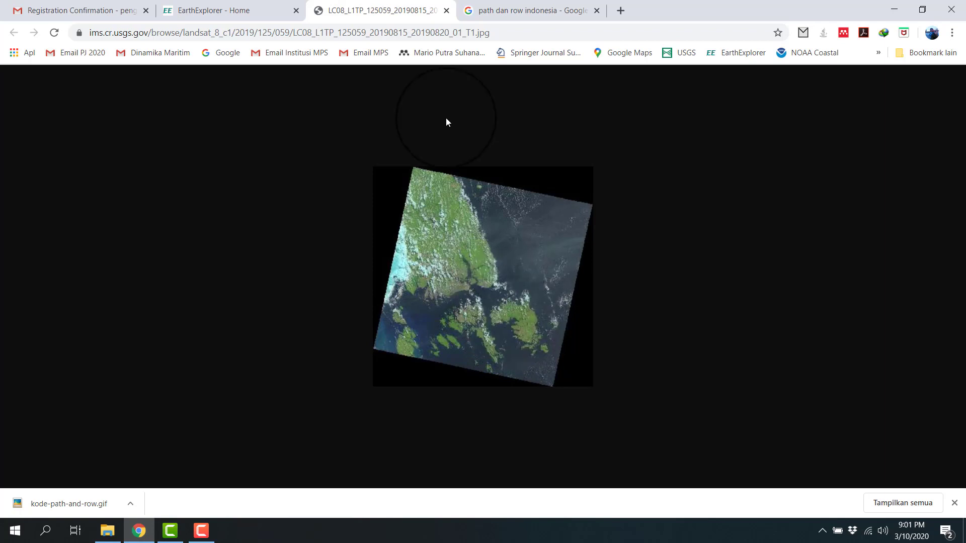
left_click(447, 10)
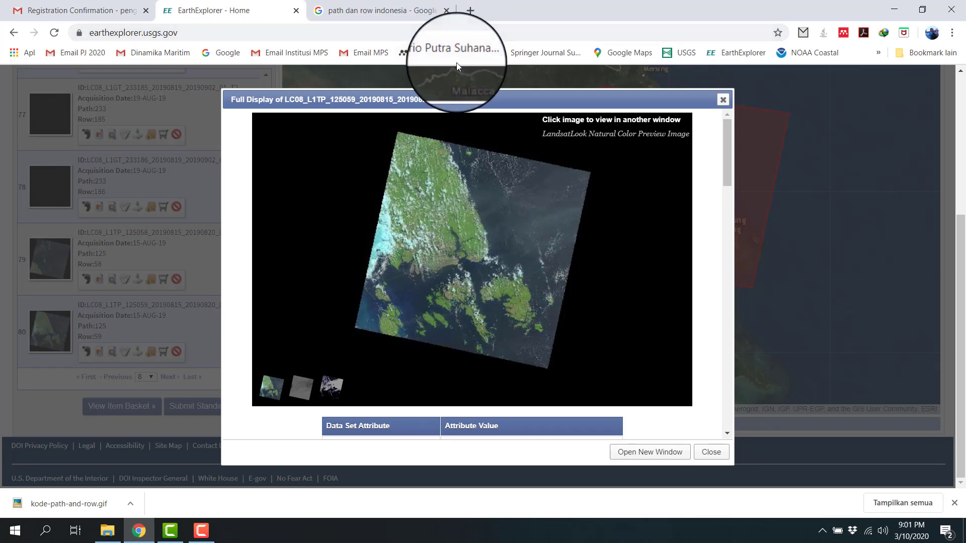
left_click(725, 100)
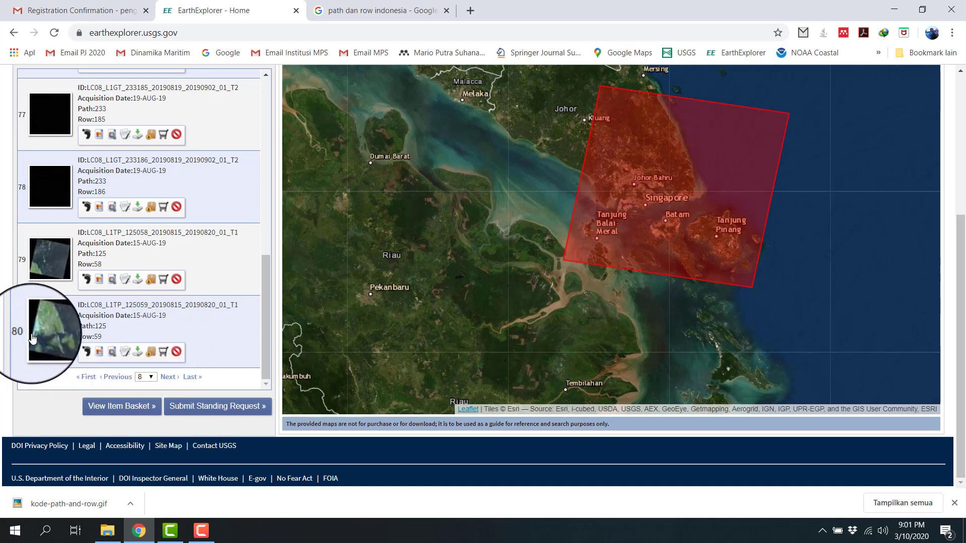
Step: Go back to results page 7 and look through its scenes for path 125, row 59
left_click(123, 378)
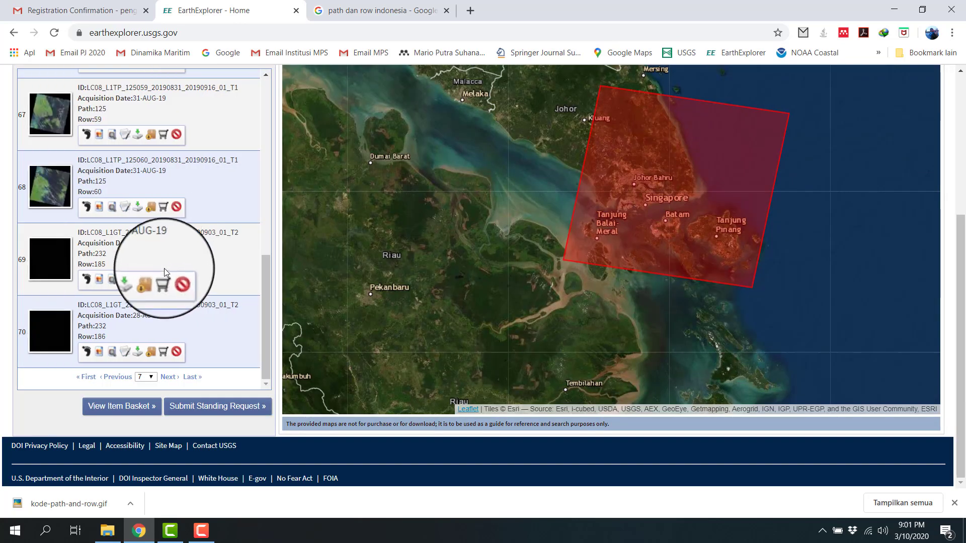
scroll(160, 262, "up", 6)
scroll(160, 262, "up", 3)
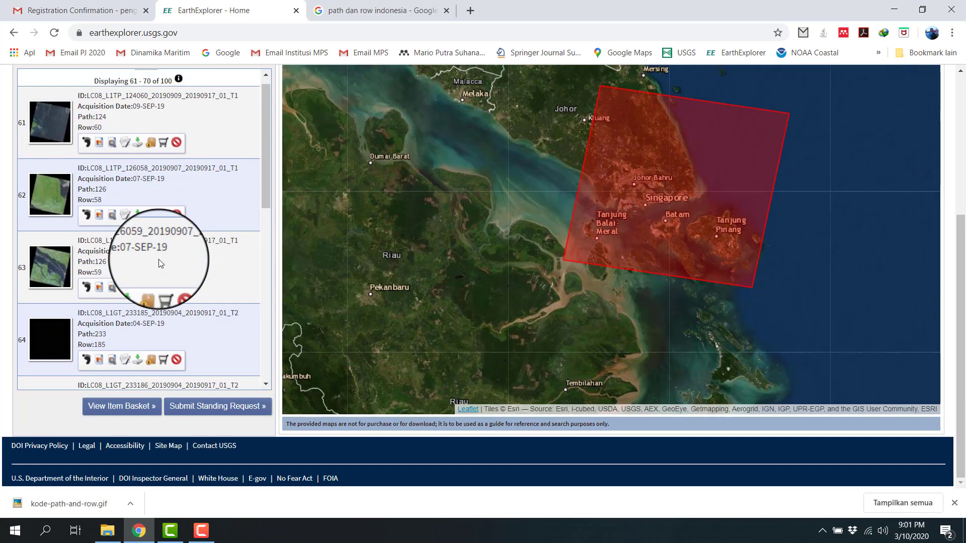
Step: Preview the path 125, row 59 scene of 31-AUG-19 on results page 7 and close the preview
scroll(145, 261, "down", 6)
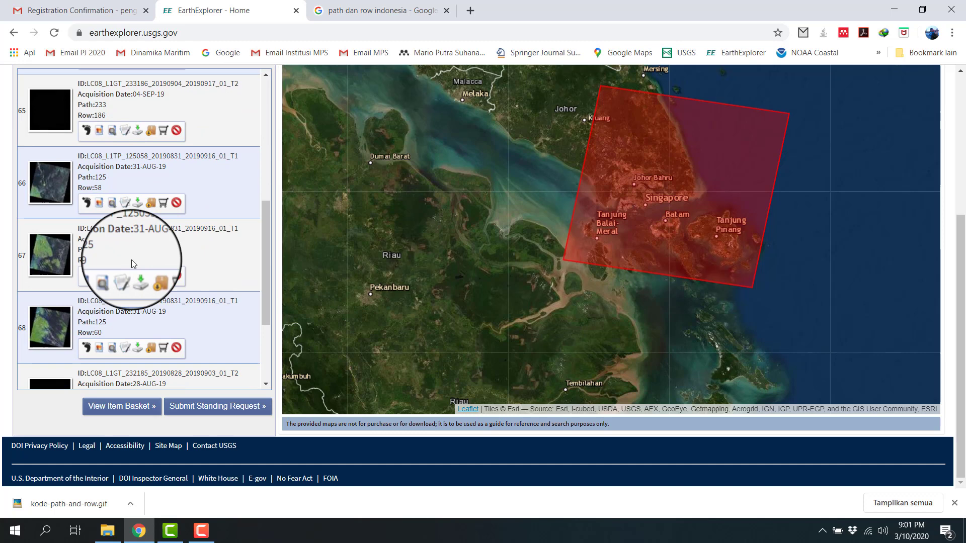
left_click(46, 251)
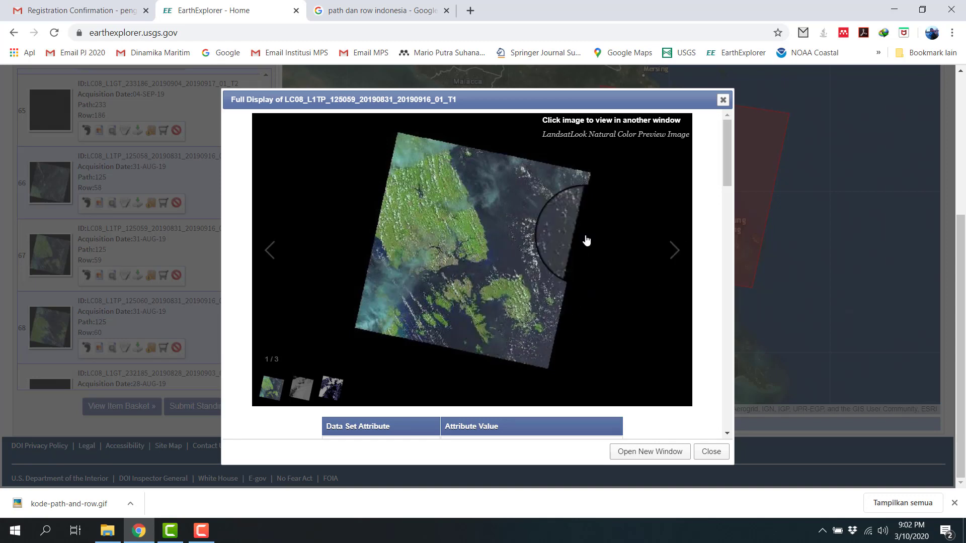
left_click(723, 96)
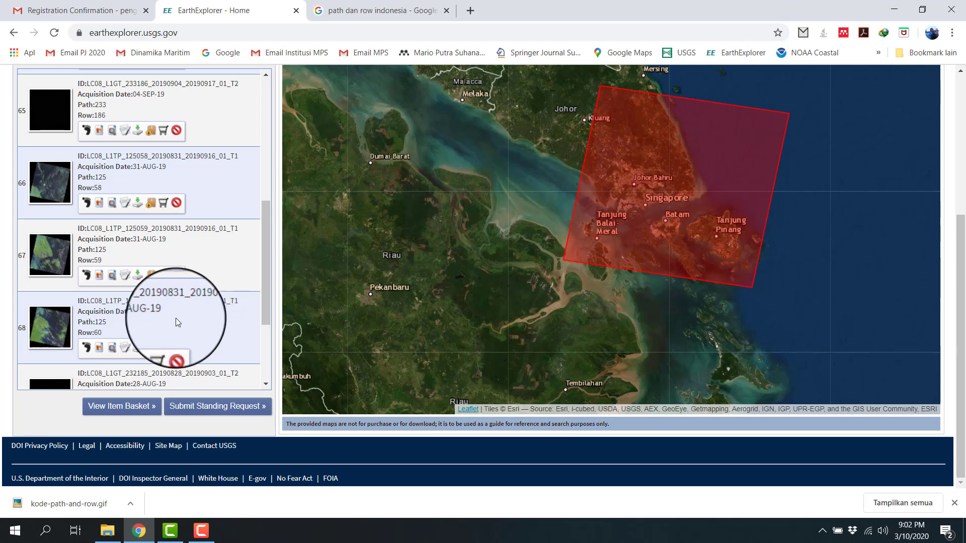
Step: Go back to results page 6 and look through its scenes for path 125, row 59
scroll(128, 366, "down", 3)
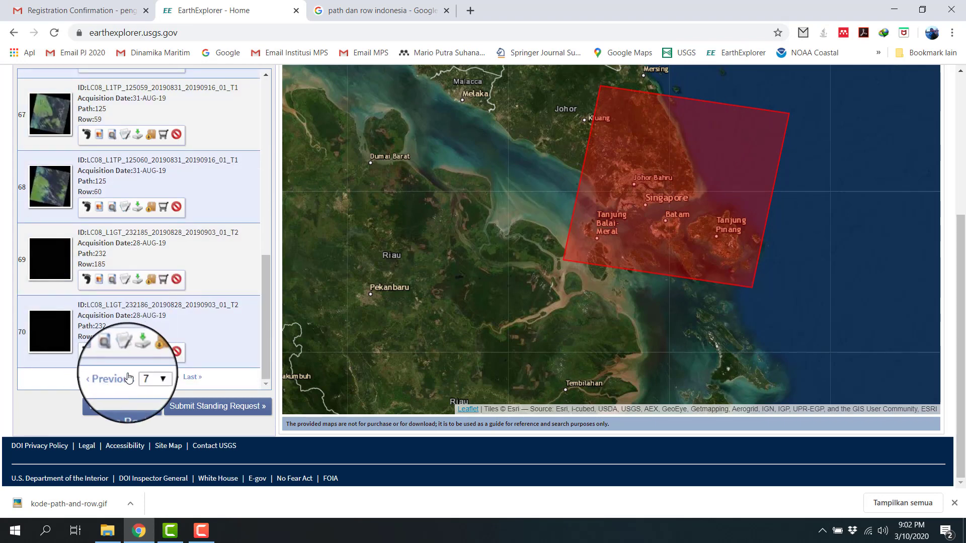
left_click(126, 375)
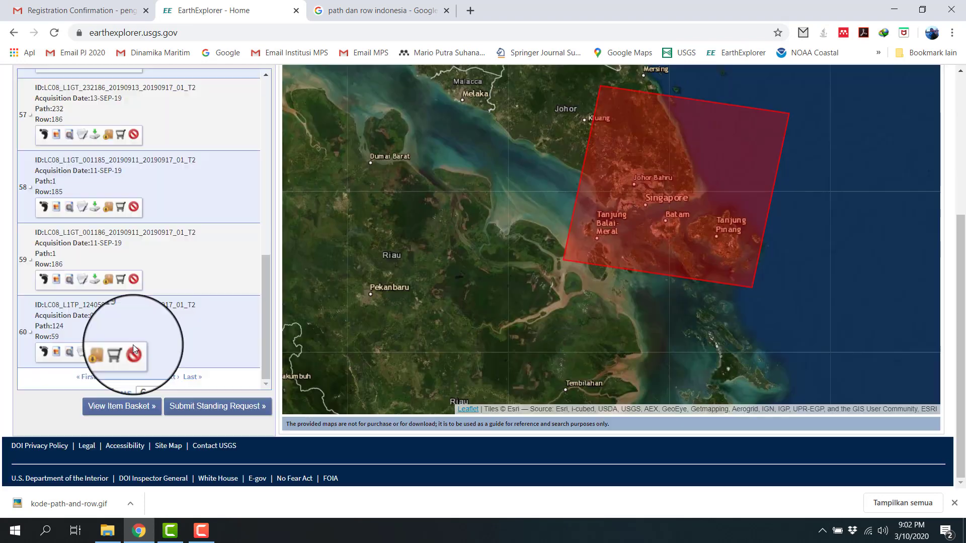
scroll(77, 307, "up", 8)
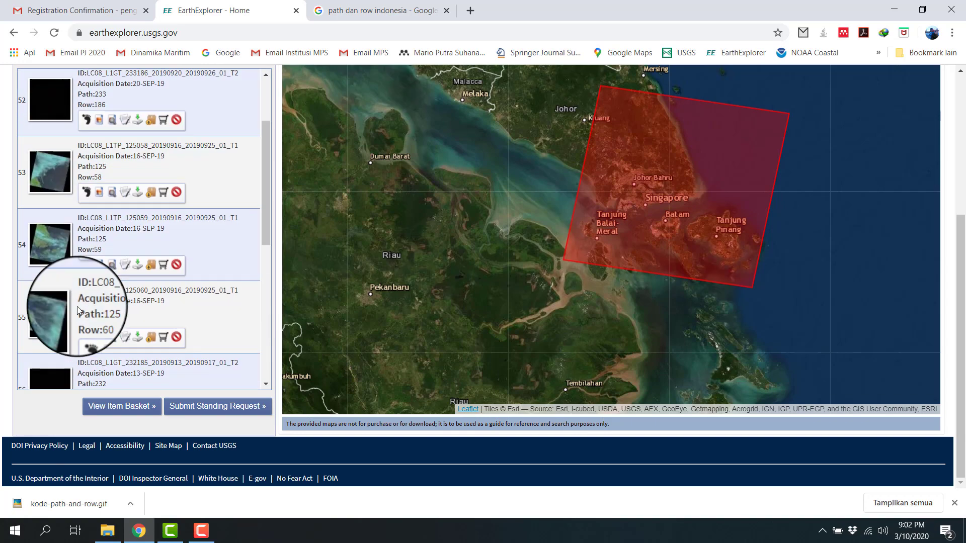
scroll(77, 306, "down", 8)
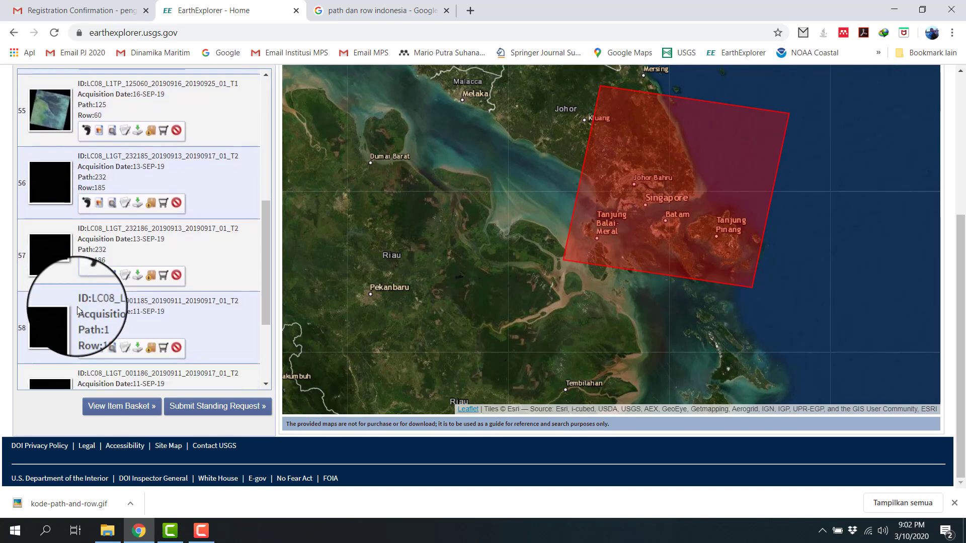
Step: Go back to results page 5 and examine the cloud cover in the thumbnails, especially for path 125, row 59
left_click(129, 383)
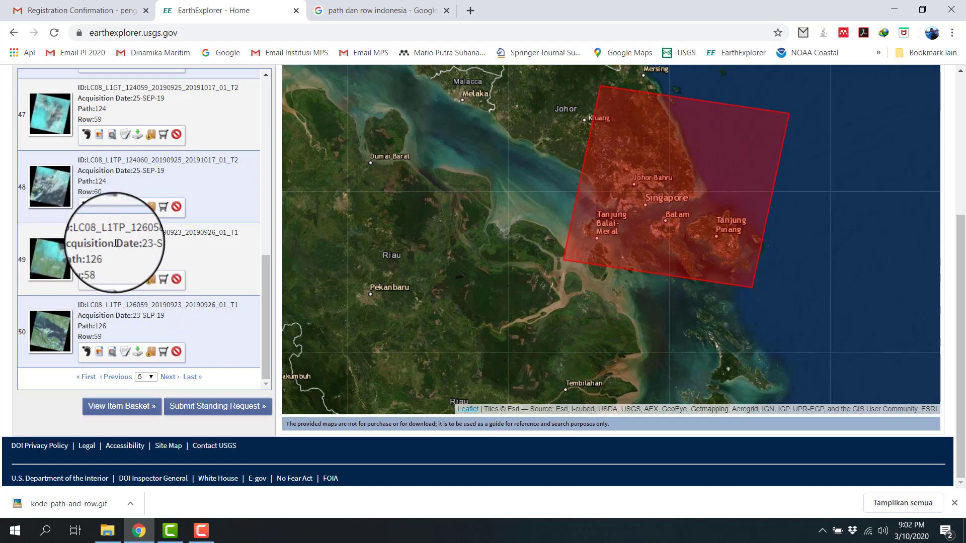
scroll(125, 259, "up", 8)
scroll(111, 245, "up", 2)
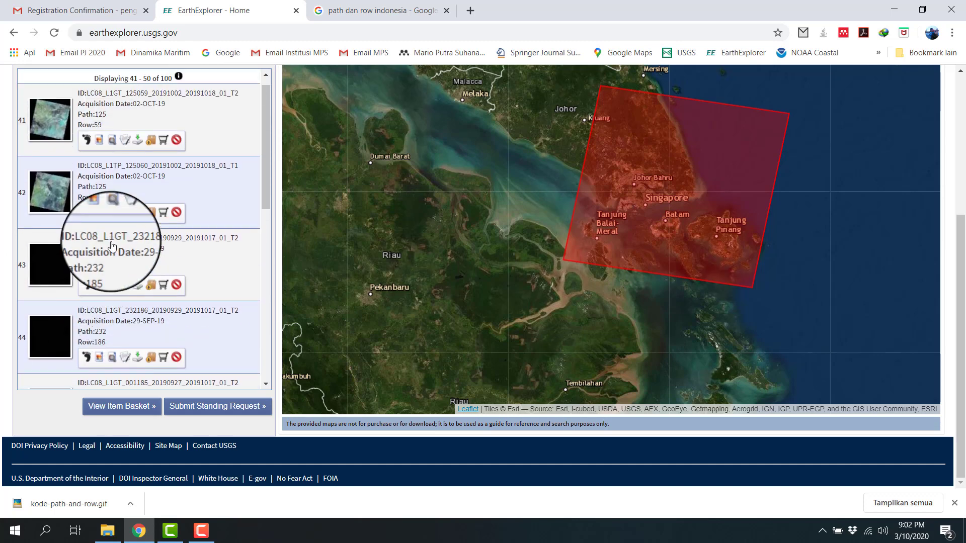
scroll(112, 245, "down", 8)
scroll(111, 245, "down", 1)
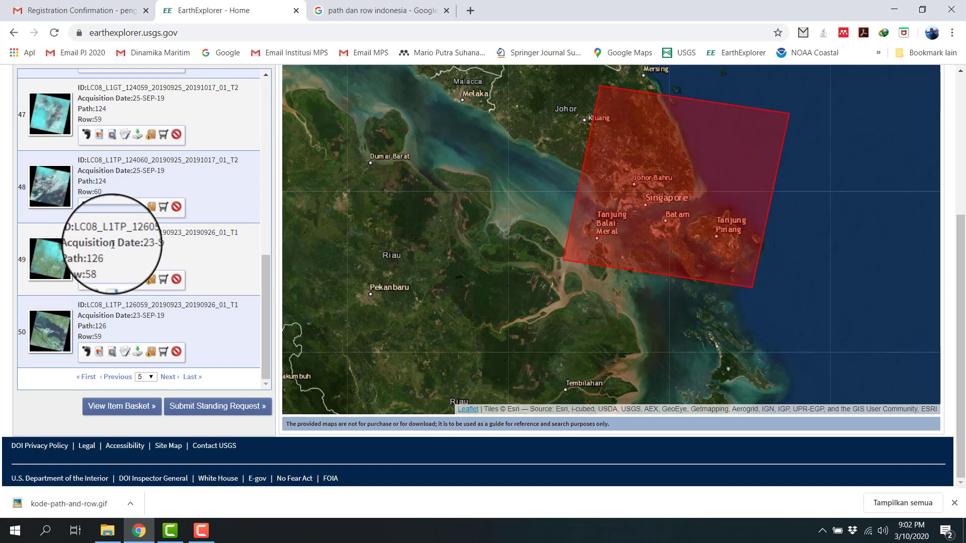
scroll(112, 244, "up", 4)
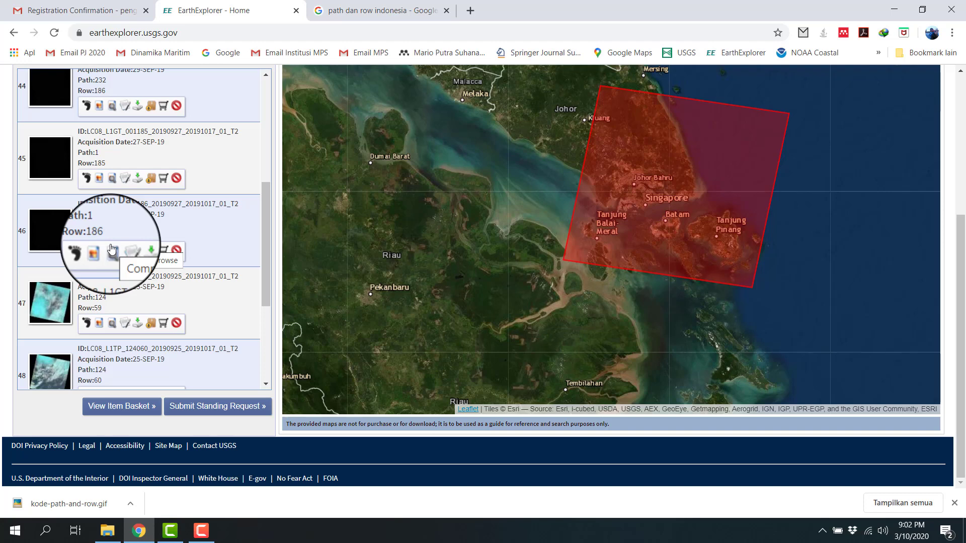
scroll(117, 246, "up", 5)
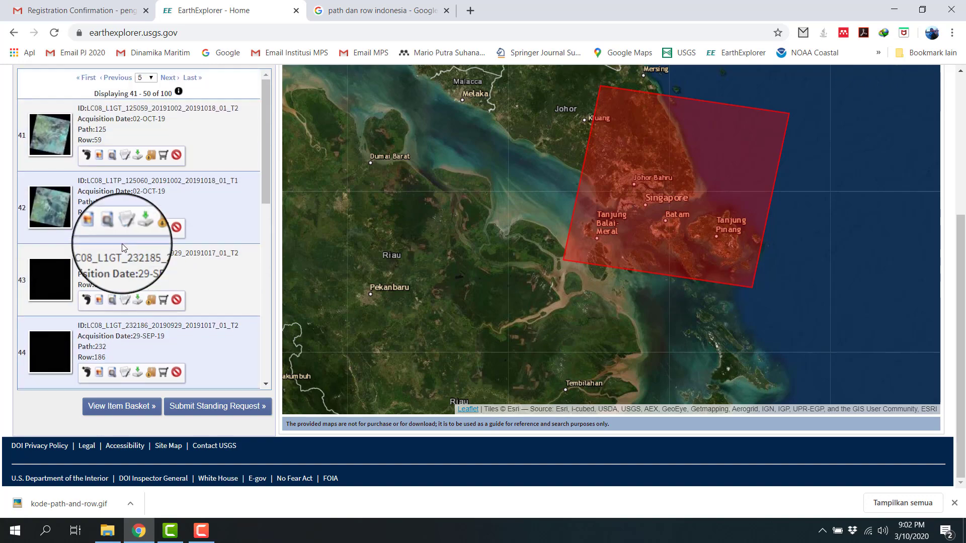
scroll(128, 227, "up", 5)
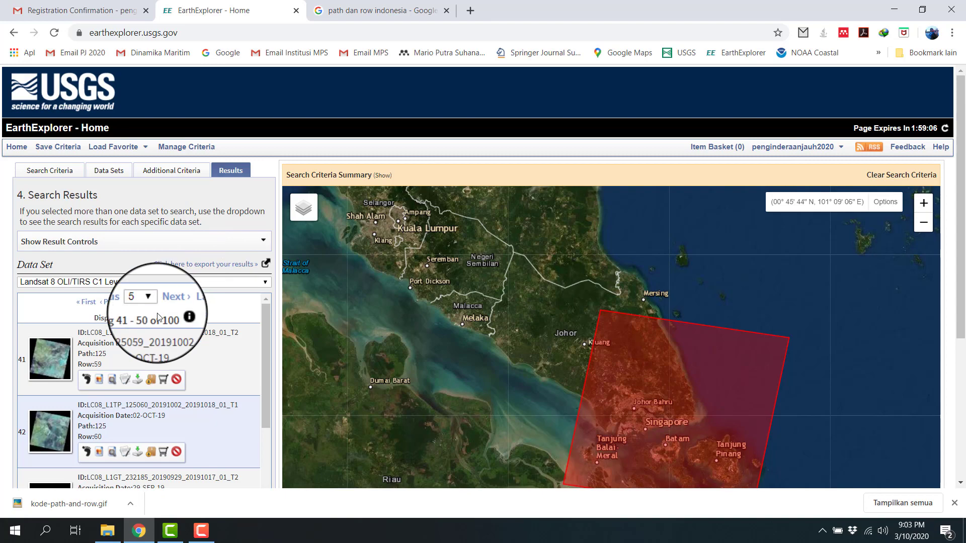
scroll(160, 312, "down", 5)
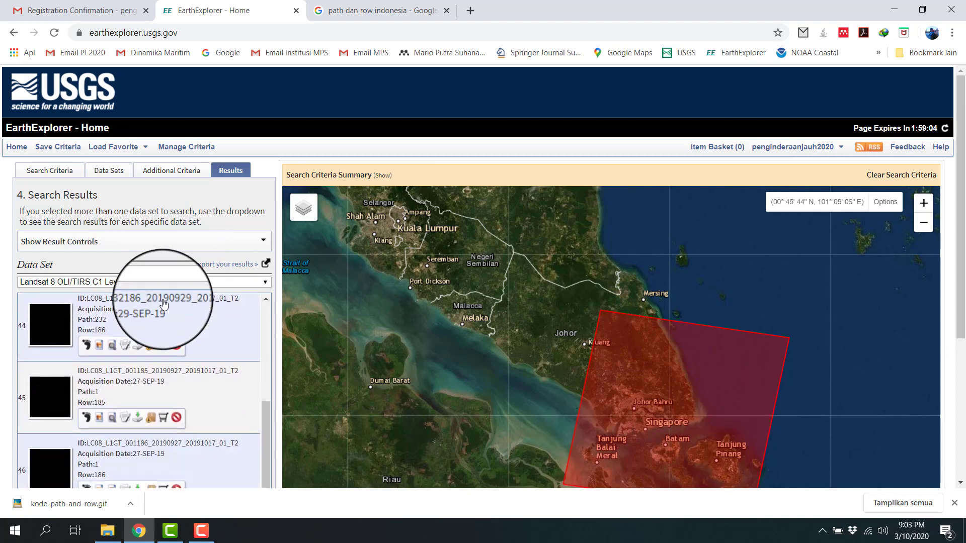
scroll(163, 304, "down", 10)
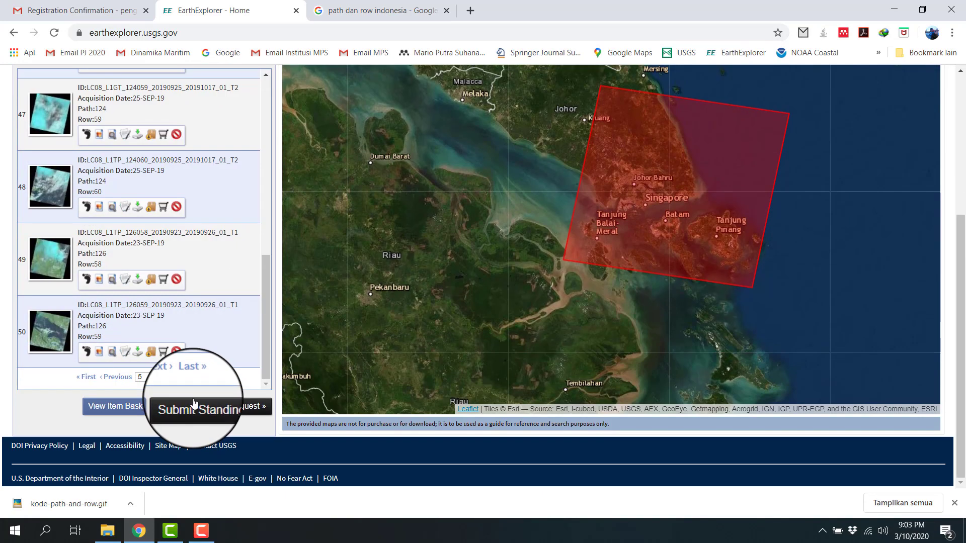
Step: Go back to results page 4 and check its path 125, row 59 scene for cloud
left_click(130, 377)
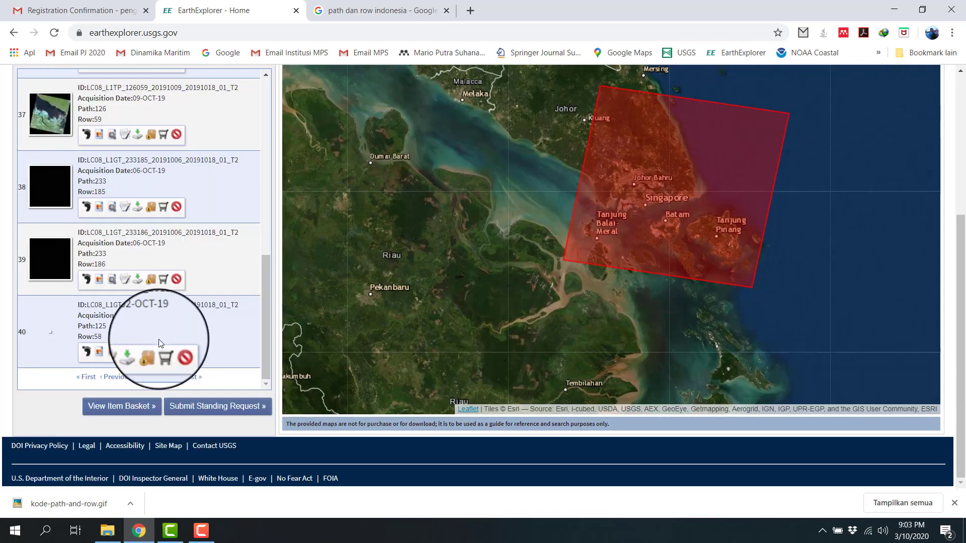
scroll(159, 339, "up", 9)
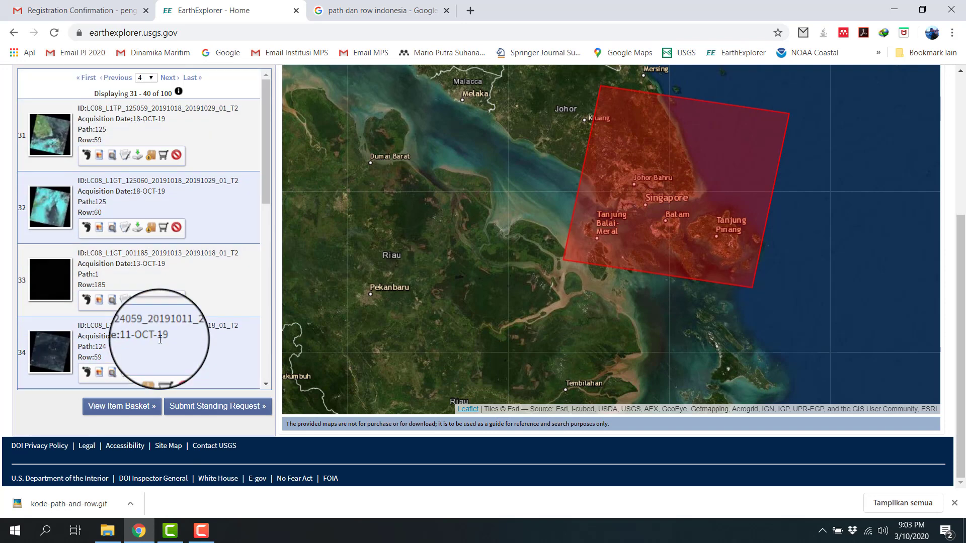
scroll(160, 340, "down", 9)
Step: Go back to results page 3 and check the thumbnails for a clear path 125, row 59 scene
left_click(119, 376)
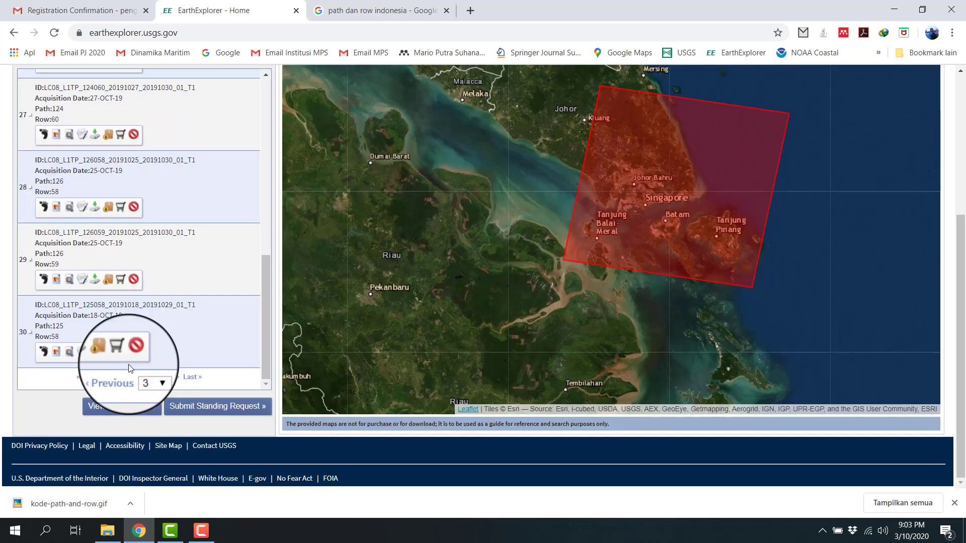
scroll(141, 344, "up", 9)
scroll(141, 343, "down", 8)
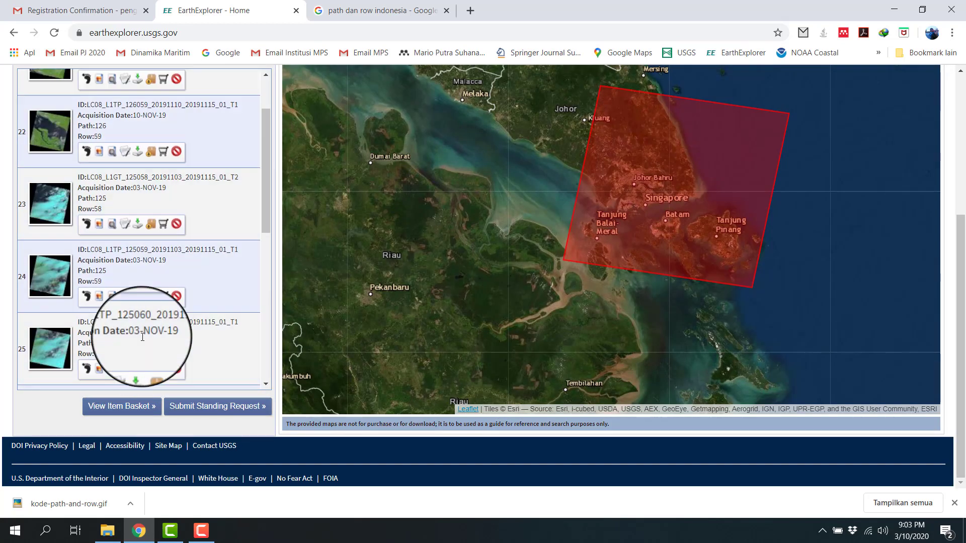
Step: Go back to results page 2 and look over its scenes for path 125, row 59
left_click(120, 377)
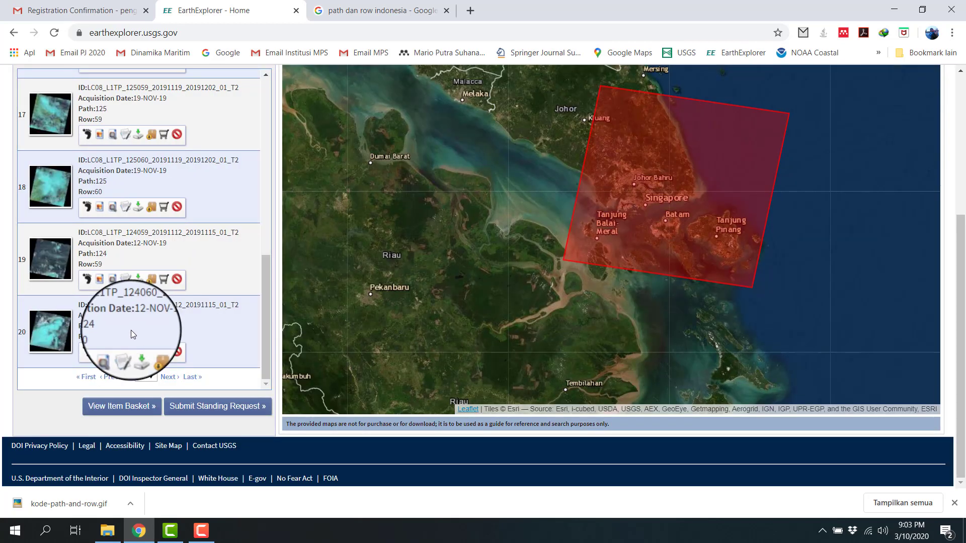
scroll(132, 329, "up", 8)
scroll(133, 330, "down", 8)
scroll(133, 331, "up", 8)
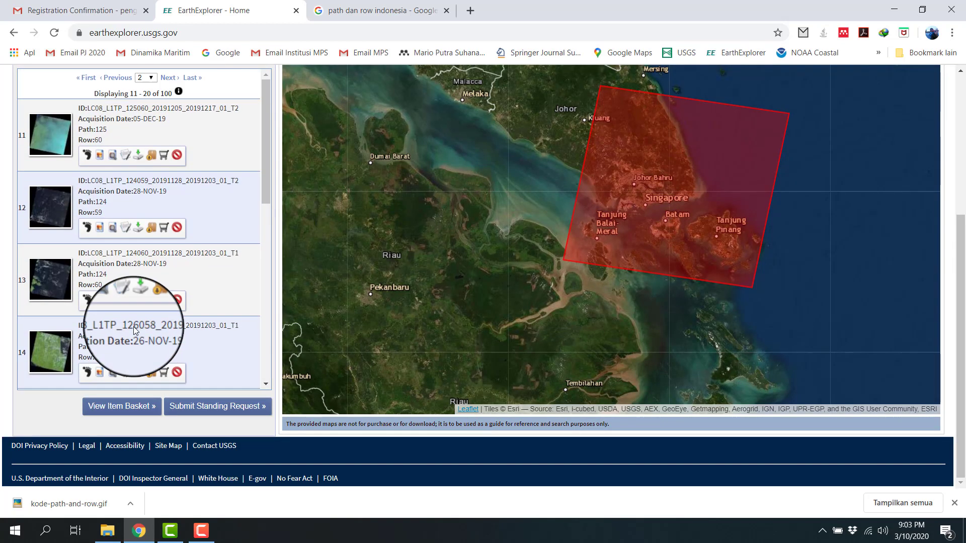
Step: Jump to results page 7 and look through its scenes again
left_click(150, 78)
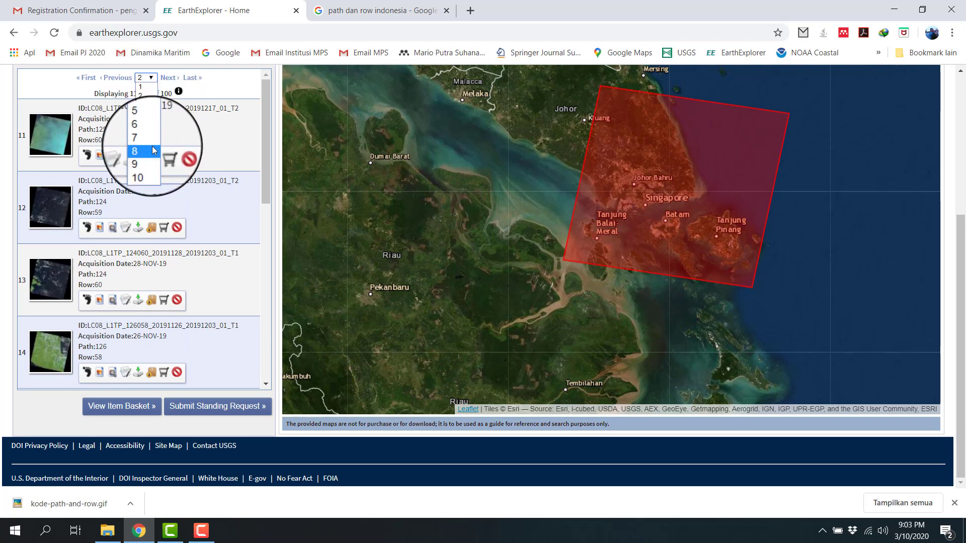
left_click(150, 141)
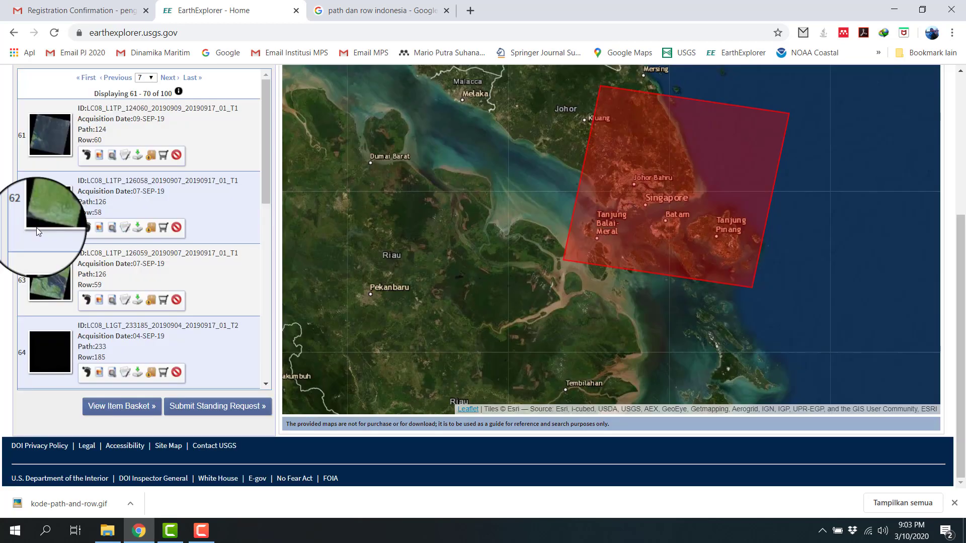
scroll(61, 237, "down", 10)
scroll(83, 236, "up", 10)
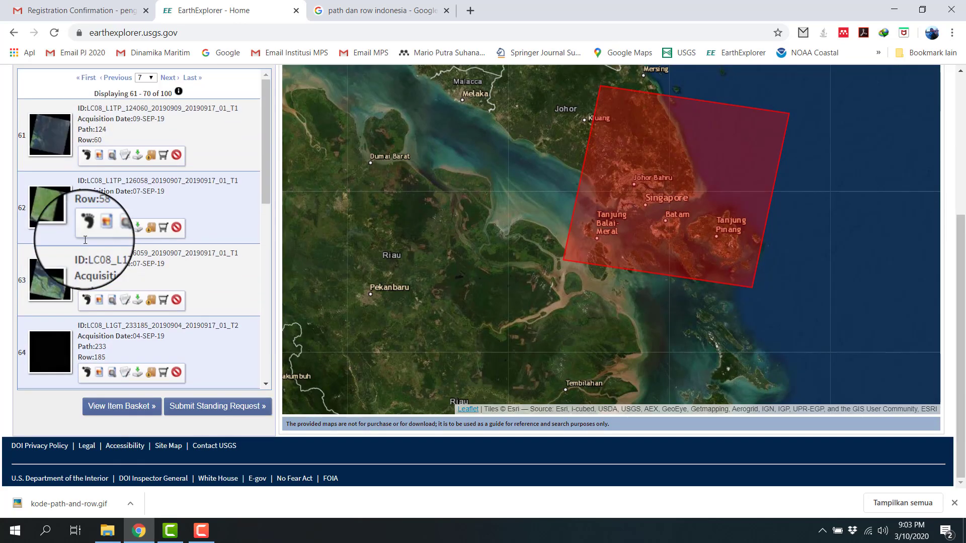
Step: Jump to results page 8, preview the path 125, row 59 scene of 15-AUG-19, and close the preview
left_click(152, 81)
left_click(139, 147)
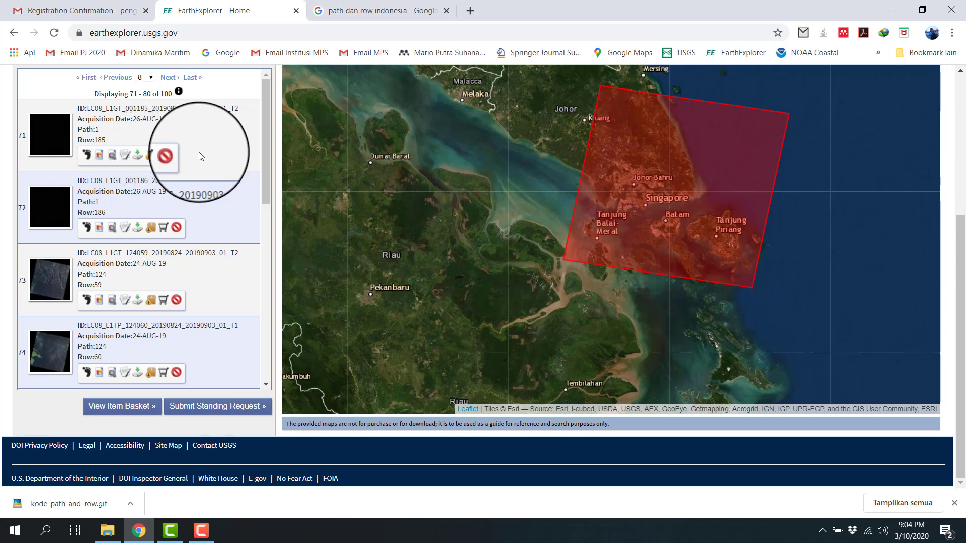
scroll(204, 143, "down", 7)
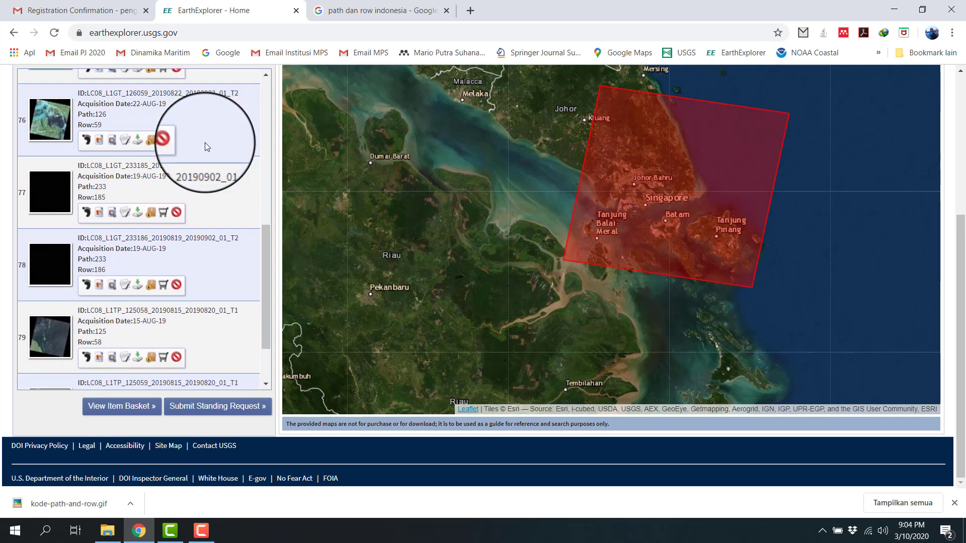
scroll(204, 143, "down", 2)
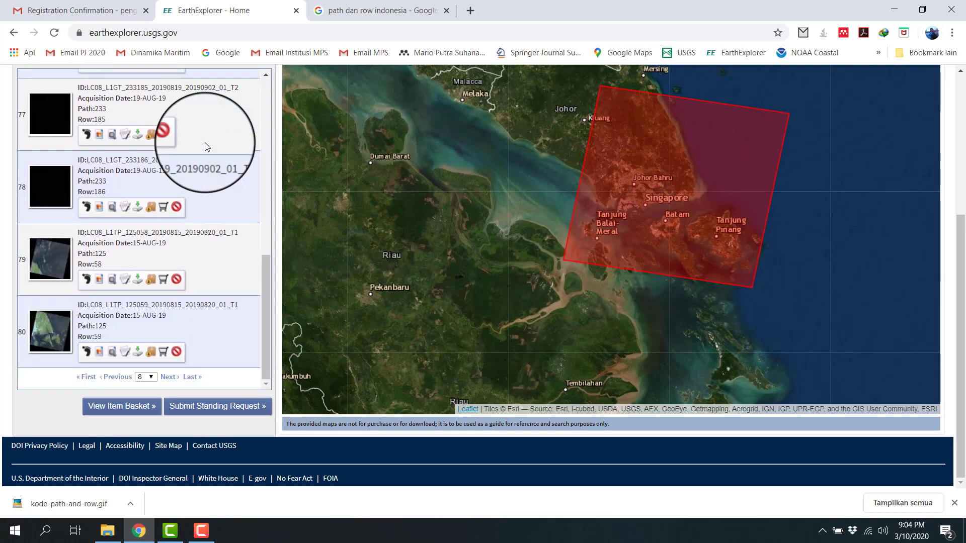
left_click(58, 332)
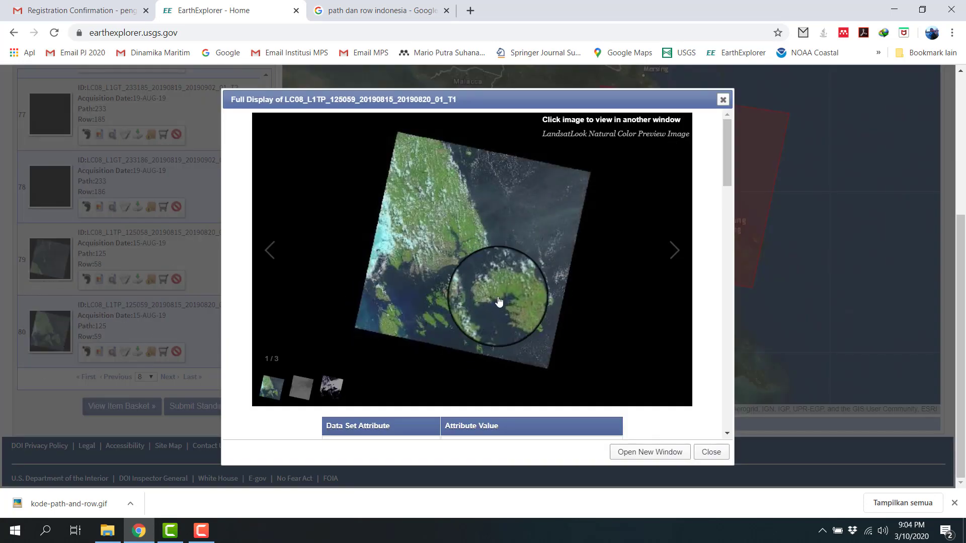
left_click(723, 99)
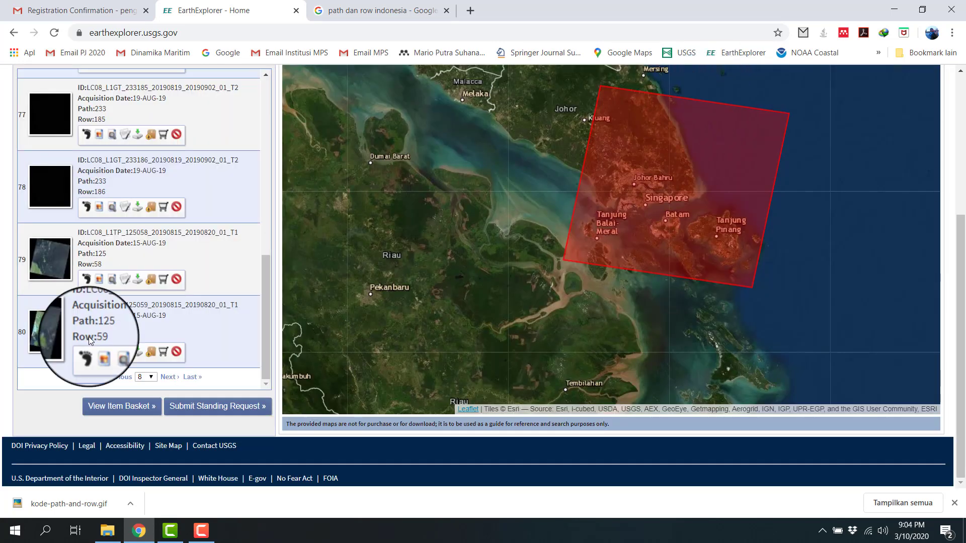
Step: Open the download options of the path 125, row 59 scene of 15-AUG-19 and request the Level-1 GeoTIFF Data Product
left_click(138, 351)
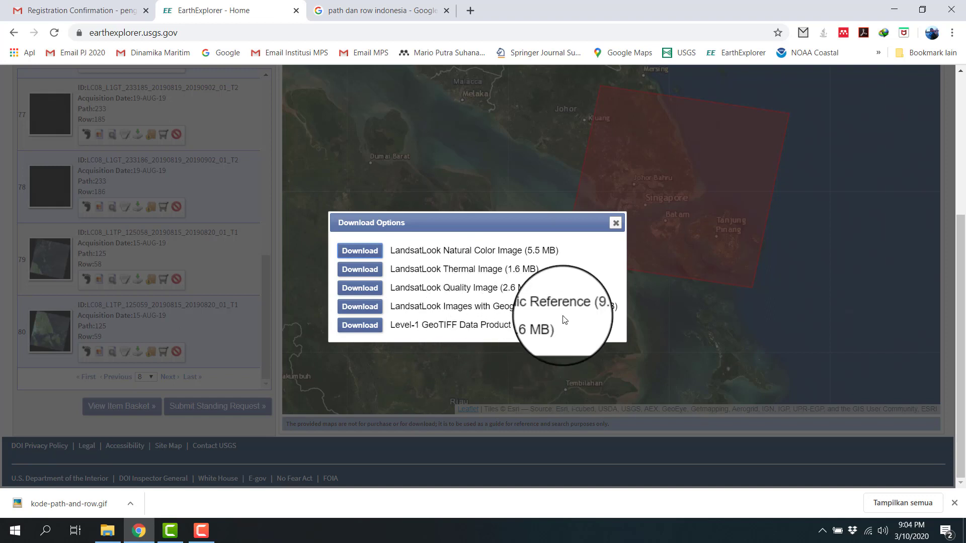
left_click_drag(517, 326, 547, 328)
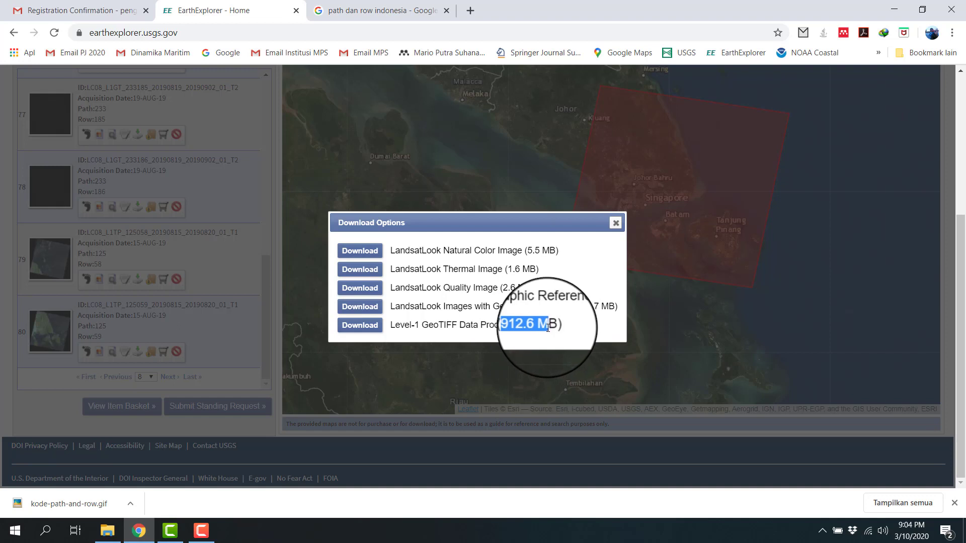
left_click(446, 325)
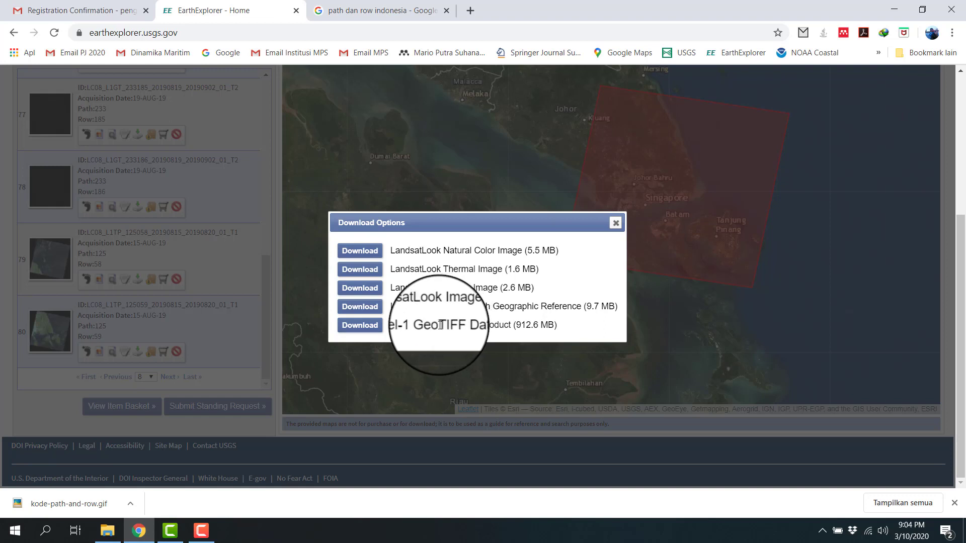
left_click(378, 333)
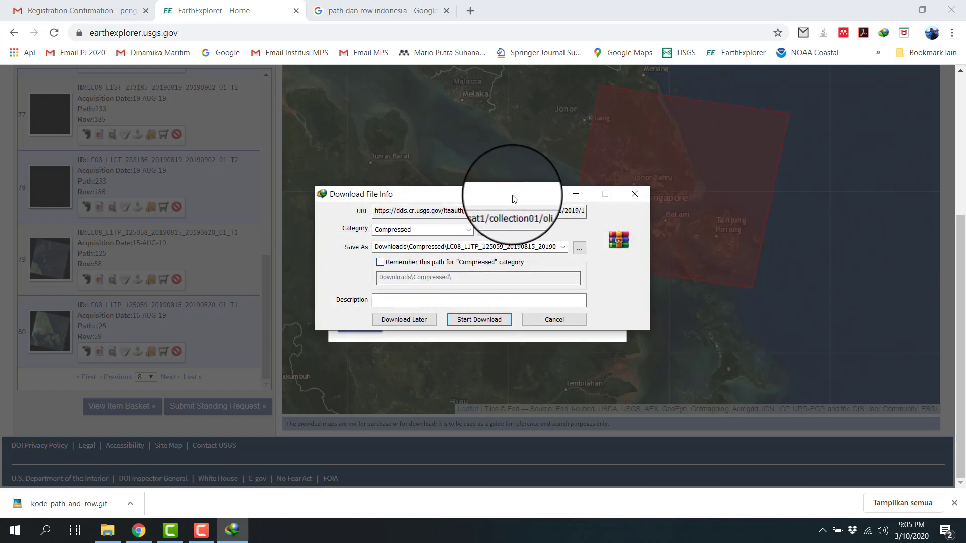
Step: Start the Level-1 GeoTIFF file's download in the download manager and minimize its progress window
left_click_drag(532, 187, 732, 80)
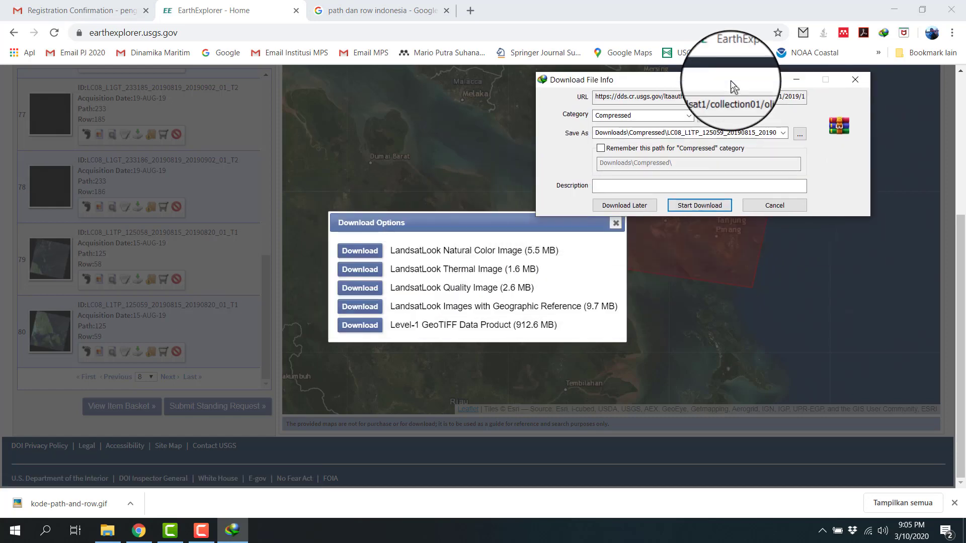
left_click(716, 206)
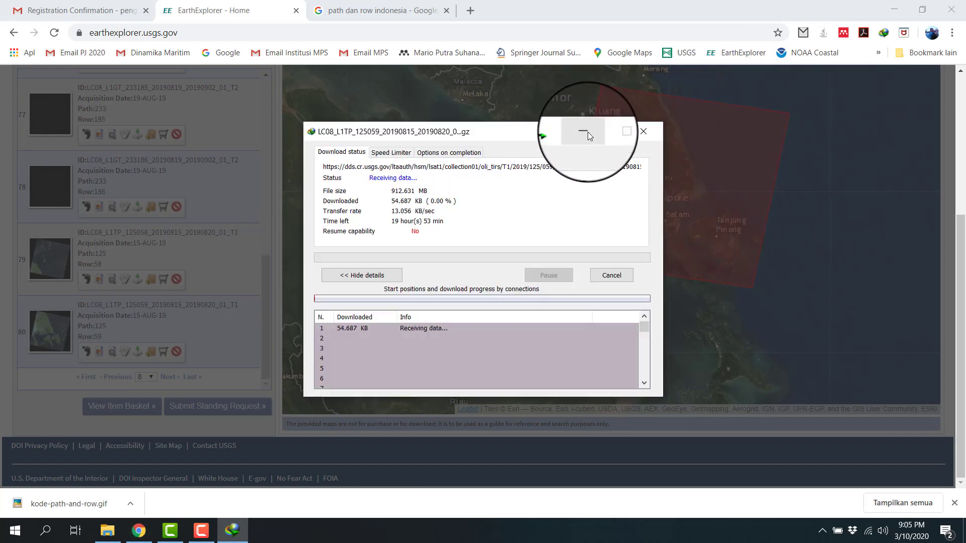
left_click(559, 140)
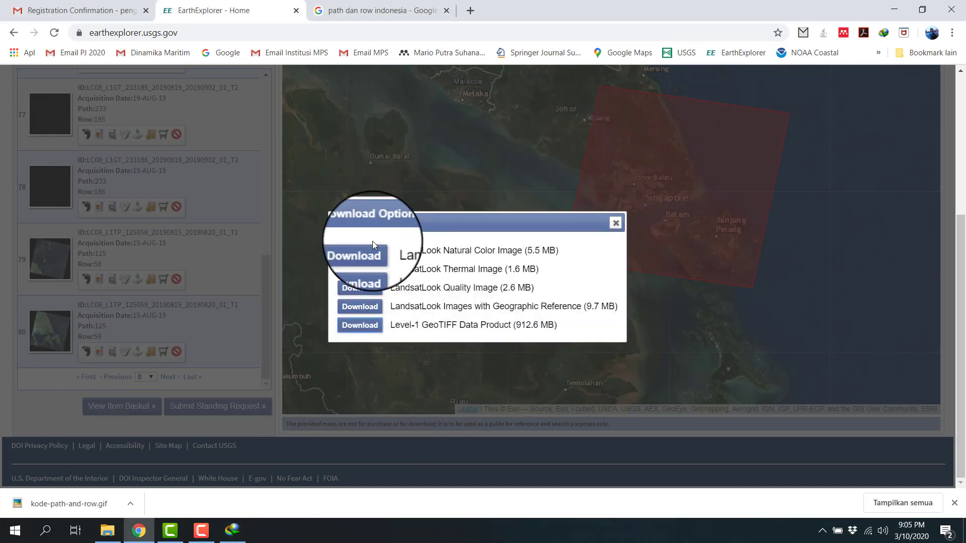